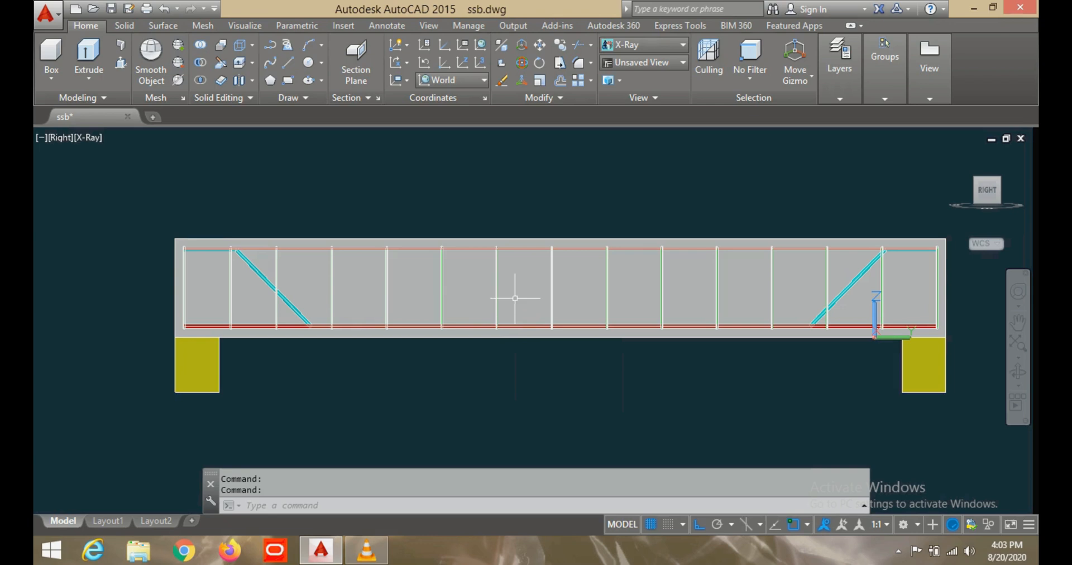
- Show the beam and its supports in the Realistic visual style
{"action": "scroll", "coordinate": [515, 298], "scroll_direction": "up", "scroll_amount": 3}
{"action": "middle_click_drag", "start_coordinate": [515, 299], "coordinate": [479, 298]}
{"action": "scroll", "coordinate": [480, 298], "scroll_direction": "down", "scroll_amount": 4}
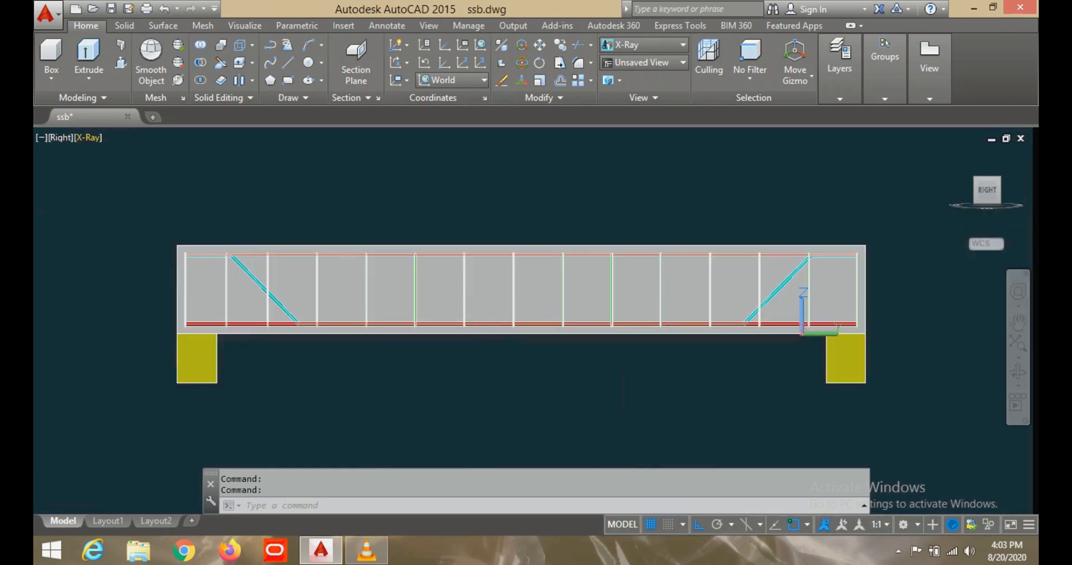
{"action": "left_click", "coordinate": [87, 138]}
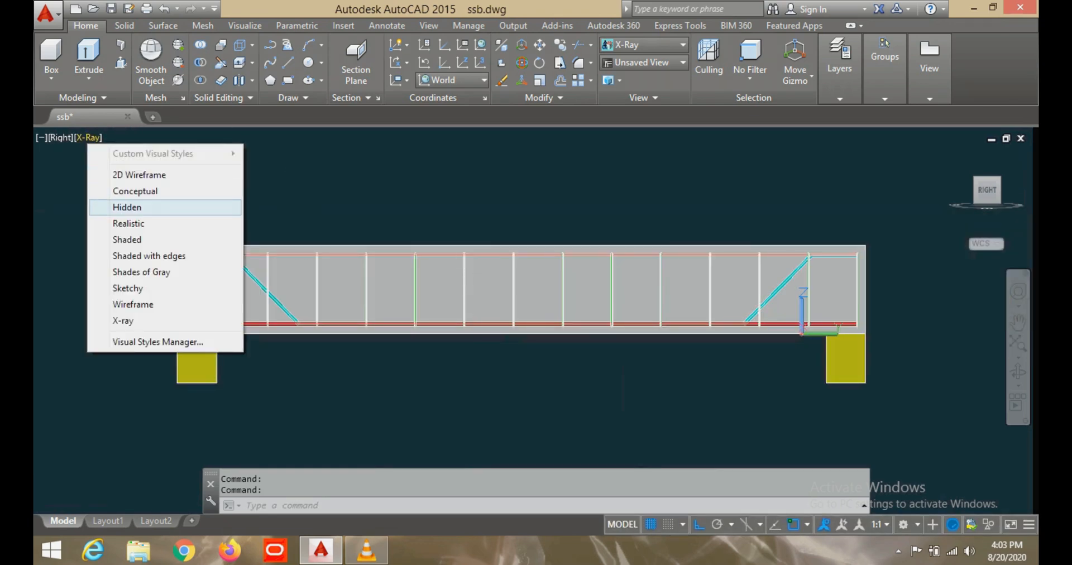
{"action": "left_click", "coordinate": [128, 223]}
{"action": "scroll", "coordinate": [494, 296], "scroll_direction": "up", "scroll_amount": 3}
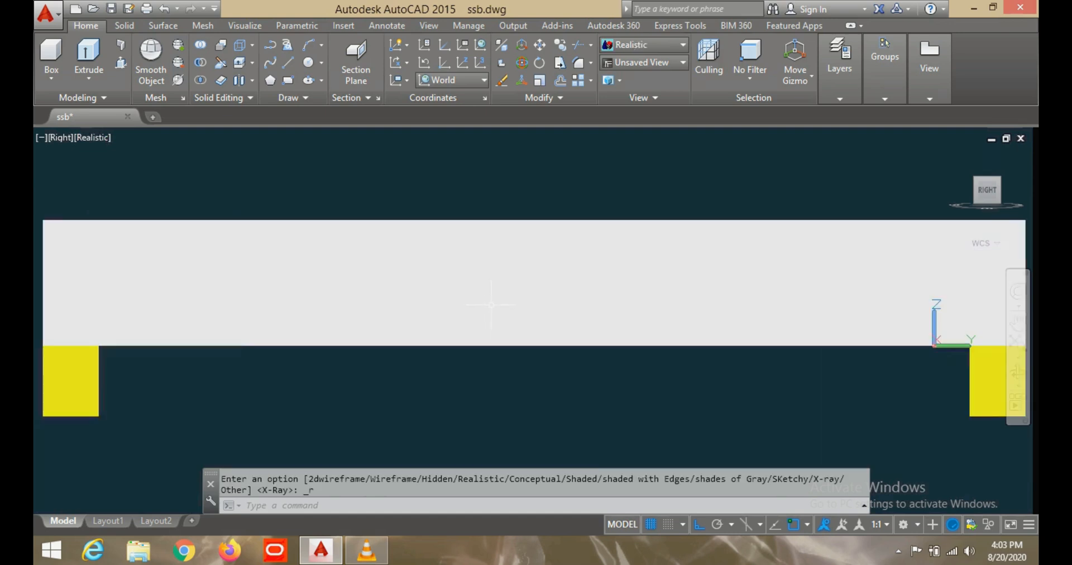
{"action": "scroll", "coordinate": [493, 296], "scroll_direction": "down", "scroll_amount": 4}
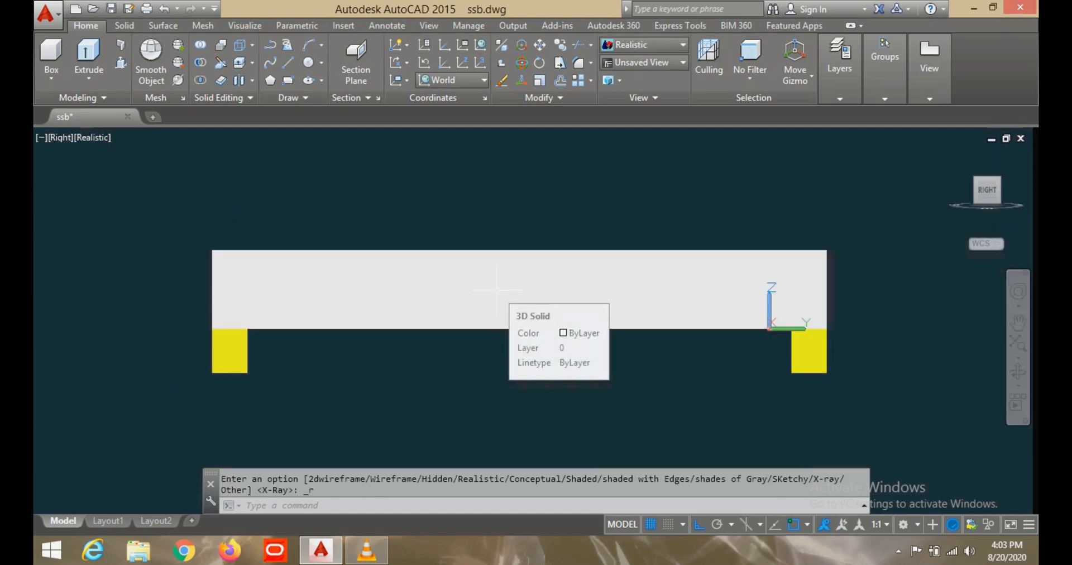
{"action": "scroll", "coordinate": [478, 277], "scroll_direction": "up", "scroll_amount": 2}
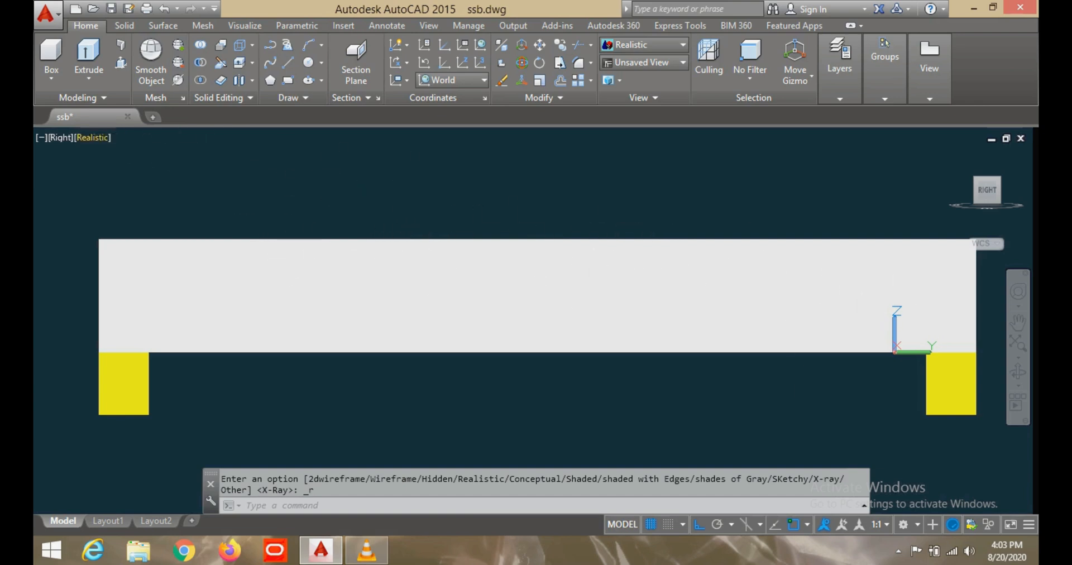
- Switch the visual style to X-ray to expose the reinforcement inside the beam
{"action": "left_click", "coordinate": [93, 137]}
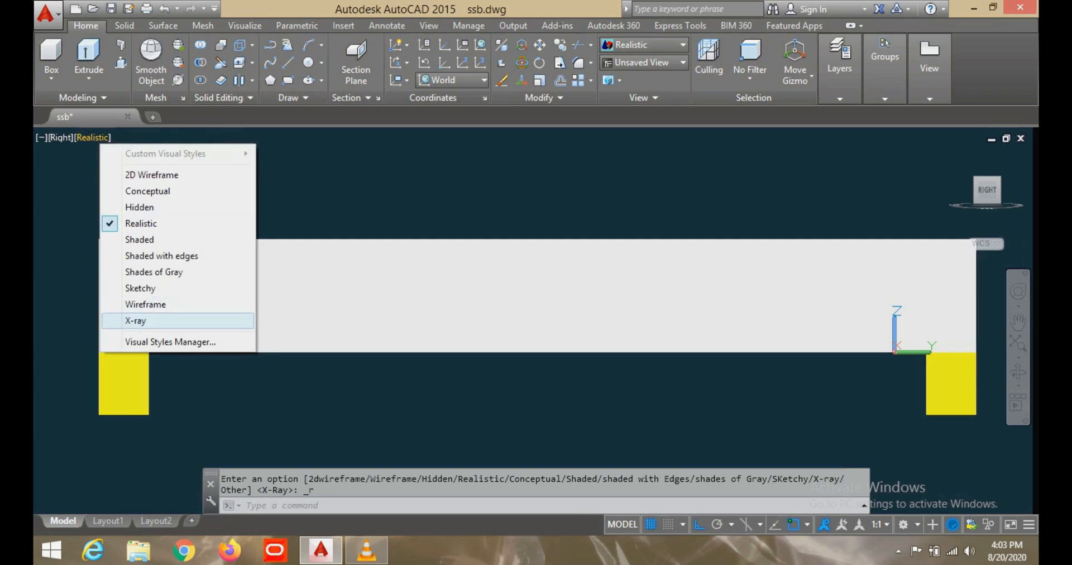
{"action": "left_click", "coordinate": [135, 320]}
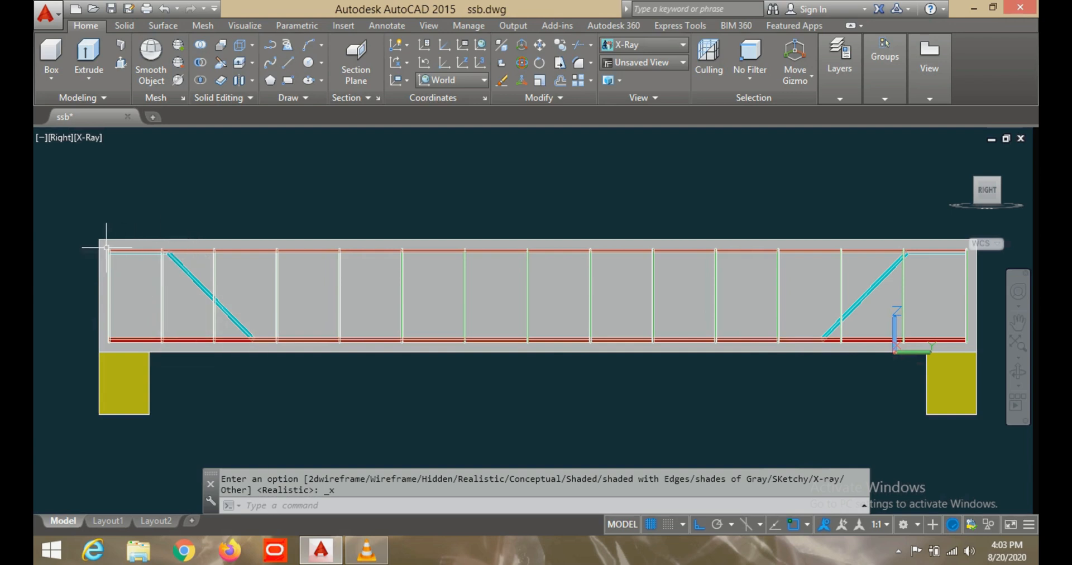
{"action": "scroll", "coordinate": [106, 246], "scroll_direction": "up", "scroll_amount": 5}
{"action": "scroll", "coordinate": [104, 245], "scroll_direction": "down", "scroll_amount": 4}
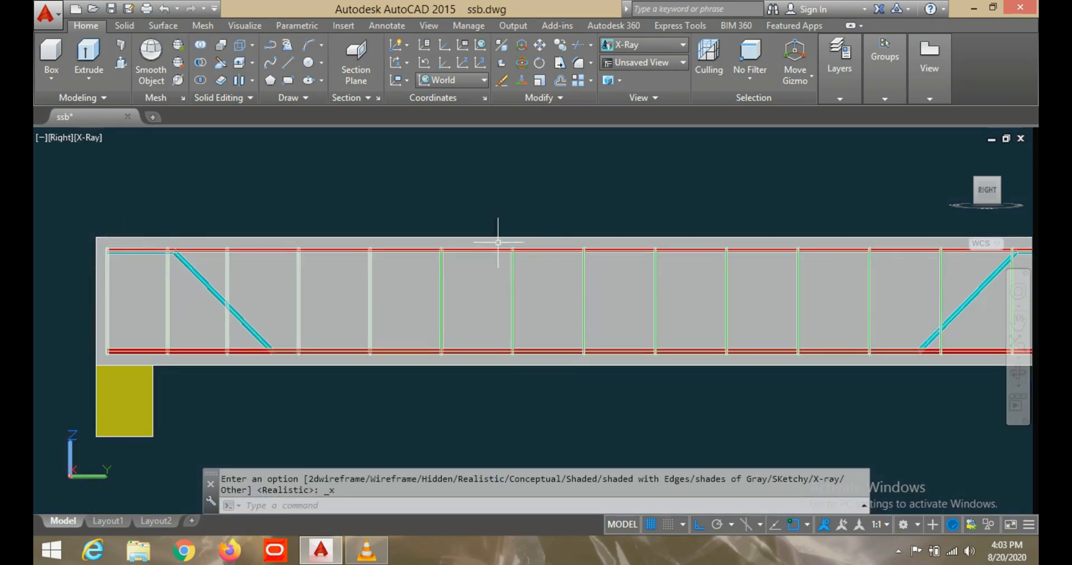
{"action": "scroll", "coordinate": [806, 269], "scroll_direction": "down", "scroll_amount": 5}
{"action": "middle_click_drag", "start_coordinate": [790, 266], "coordinate": [547, 293]}
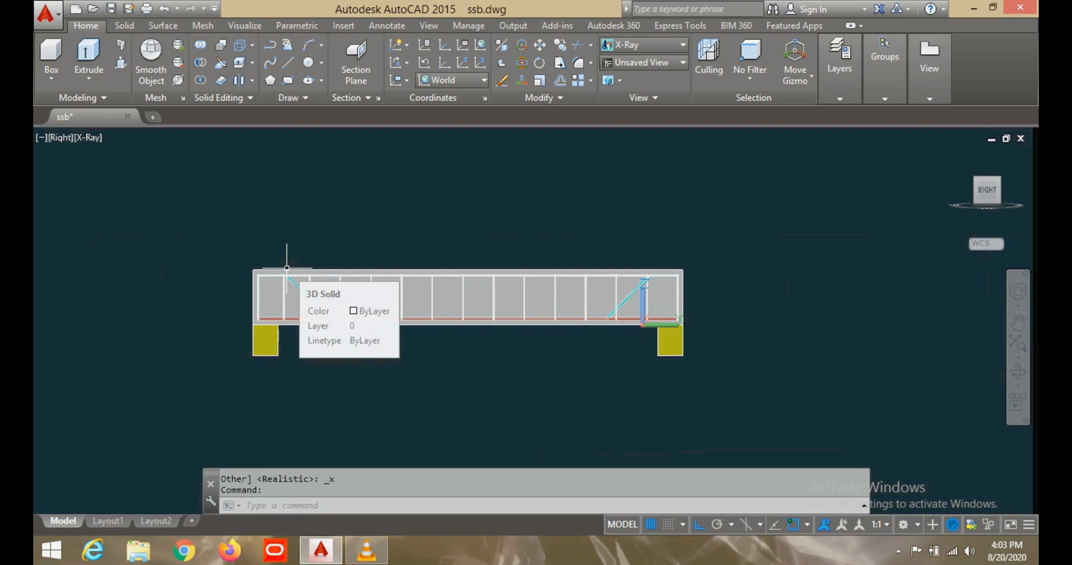
{"action": "scroll", "coordinate": [246, 268], "scroll_direction": "up", "scroll_amount": 4}
{"action": "scroll", "coordinate": [246, 268], "scroll_direction": "down", "scroll_amount": 3}
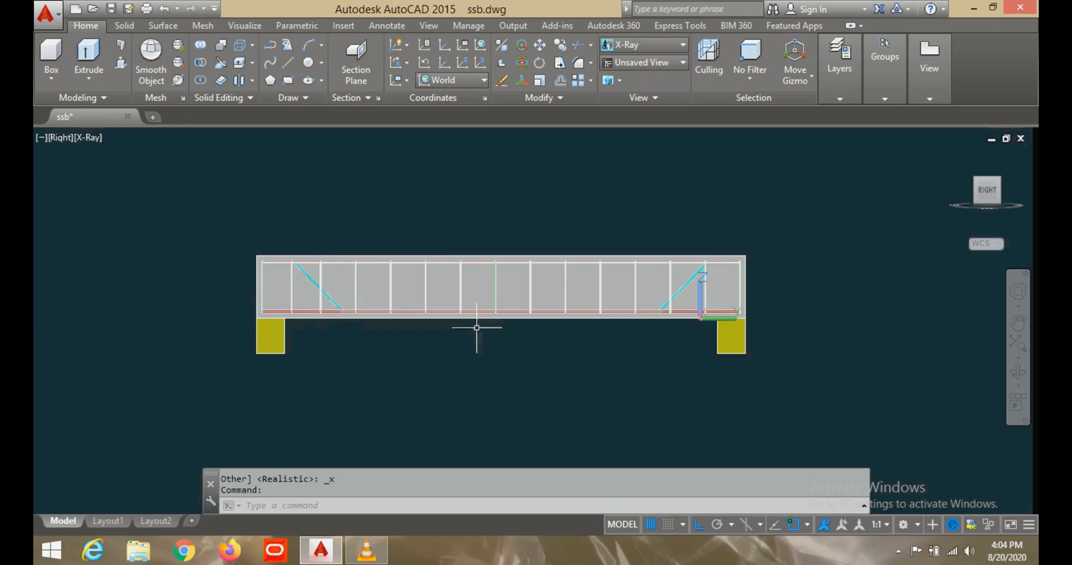
- Examine the stirrups, the top and bottom bars and the bent-up bar at the beam's end over the support
{"action": "scroll", "coordinate": [251, 249], "scroll_direction": "up", "scroll_amount": 5}
{"action": "scroll", "coordinate": [235, 234], "scroll_direction": "up", "scroll_amount": 2}
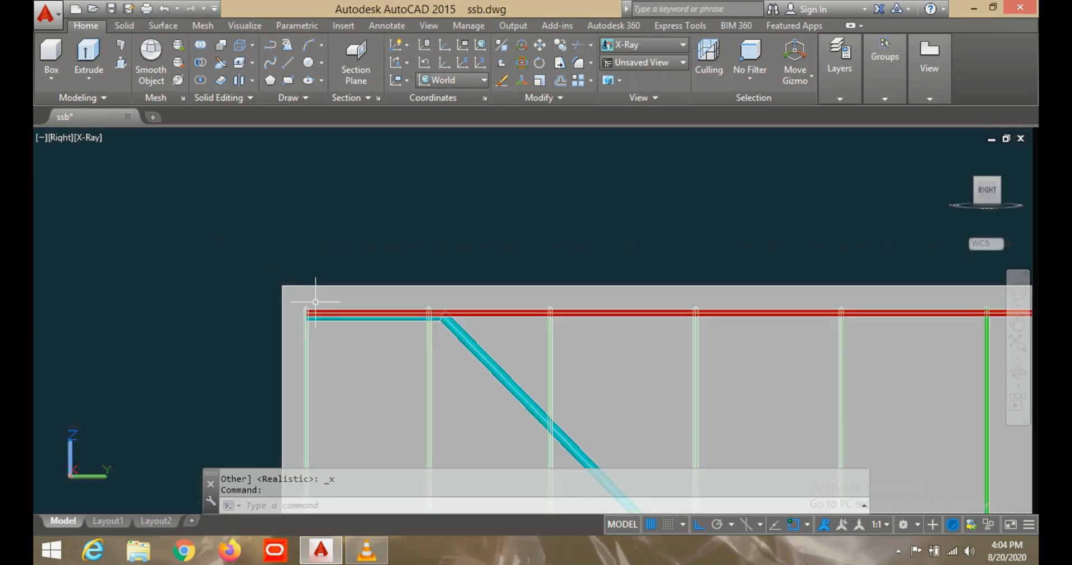
{"action": "middle_click_drag", "start_coordinate": [342, 332], "coordinate": [418, 253]}
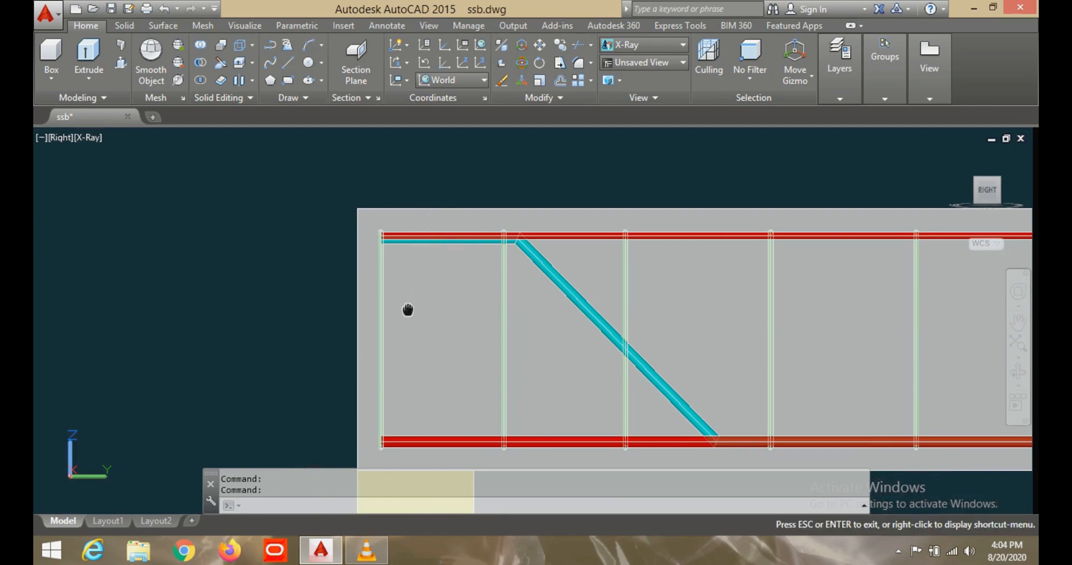
{"action": "middle_click_drag", "start_coordinate": [407, 306], "coordinate": [410, 228]}
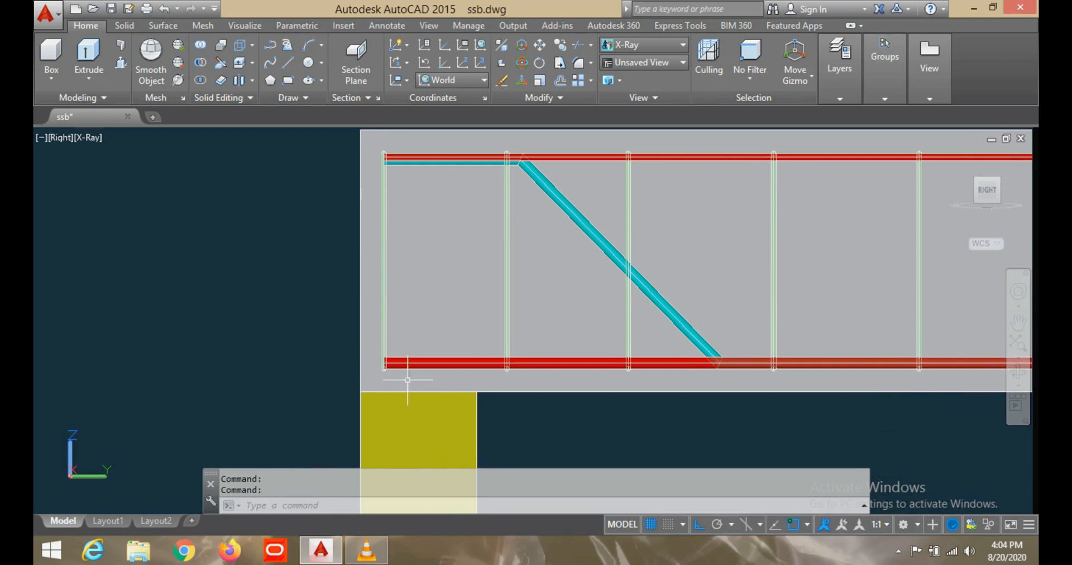
{"action": "middle_click_drag", "start_coordinate": [401, 336], "coordinate": [445, 381]}
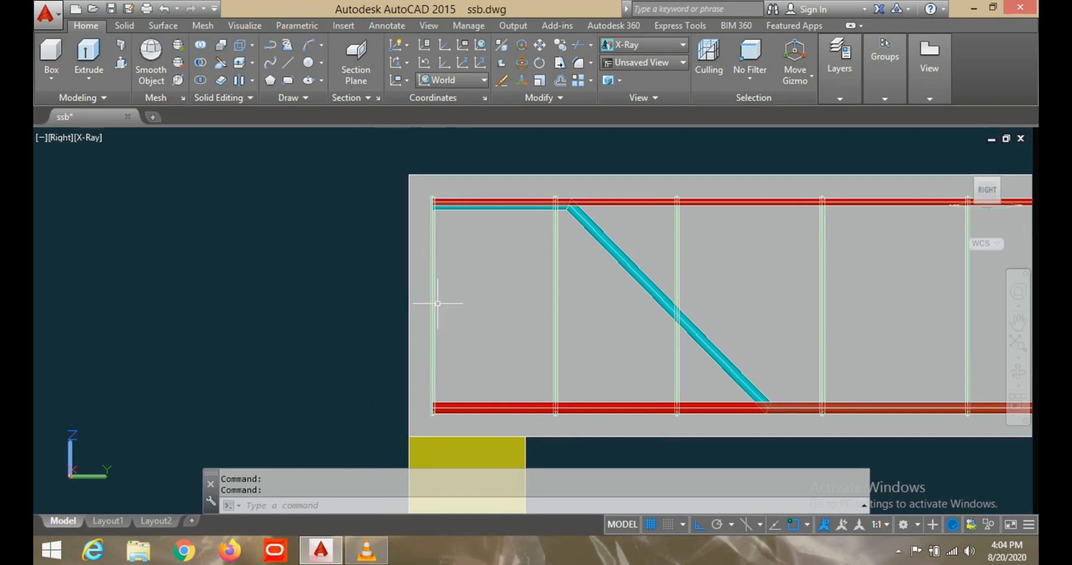
{"action": "scroll", "coordinate": [452, 282], "scroll_direction": "down", "scroll_amount": 3}
{"action": "middle_click_drag", "start_coordinate": [564, 277], "coordinate": [304, 290]}
{"action": "key", "text": "Escape"}
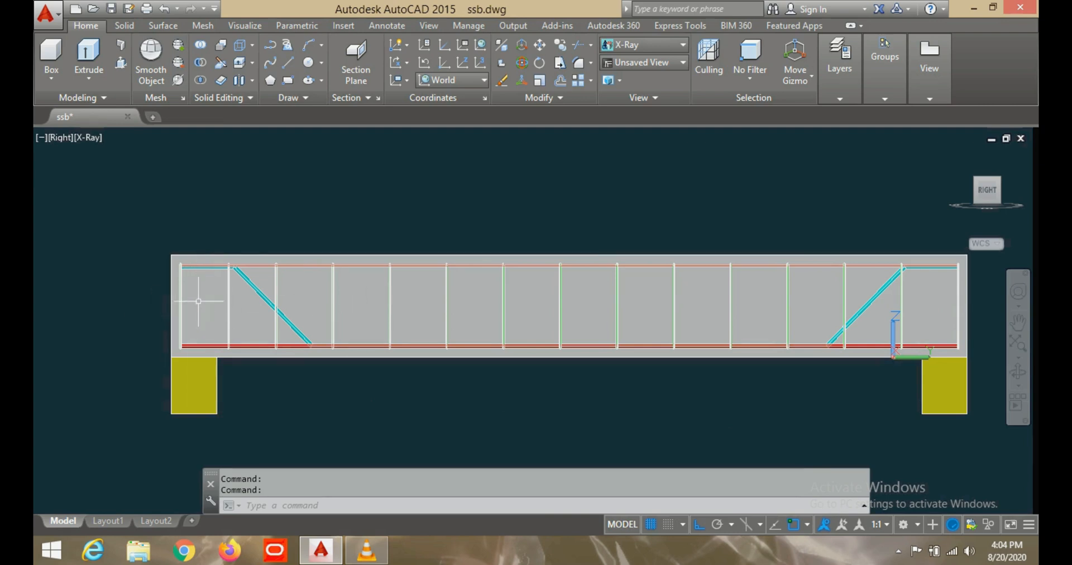
{"action": "scroll", "coordinate": [187, 277], "scroll_direction": "up", "scroll_amount": 3}
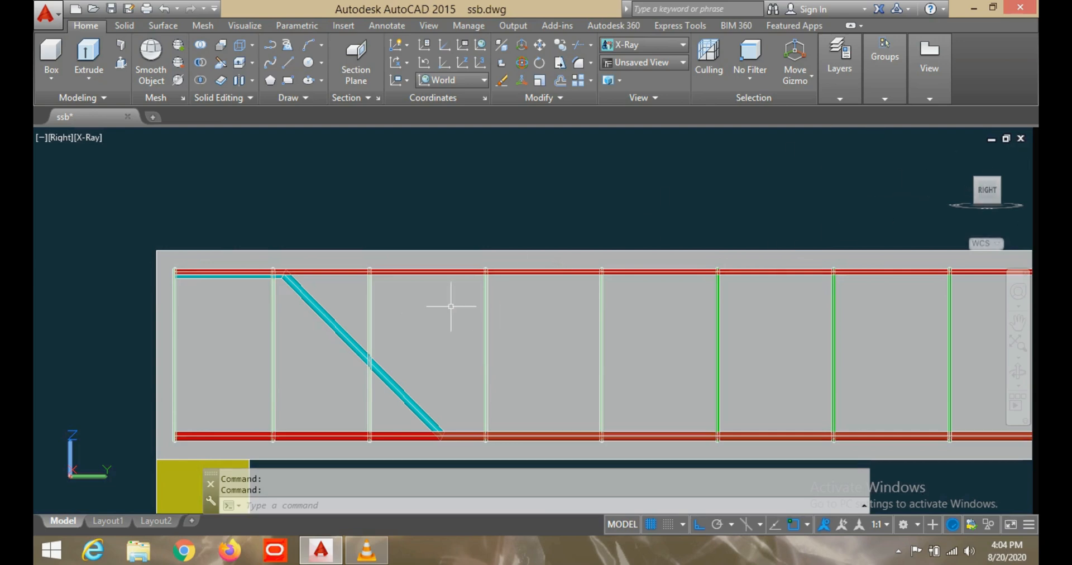
- Inspect the beam's cross-section and bar layout in the Front view and from an oblique angle
{"action": "middle_click_drag", "start_coordinate": [406, 330], "coordinate": [593, 305], "text": "shift"}
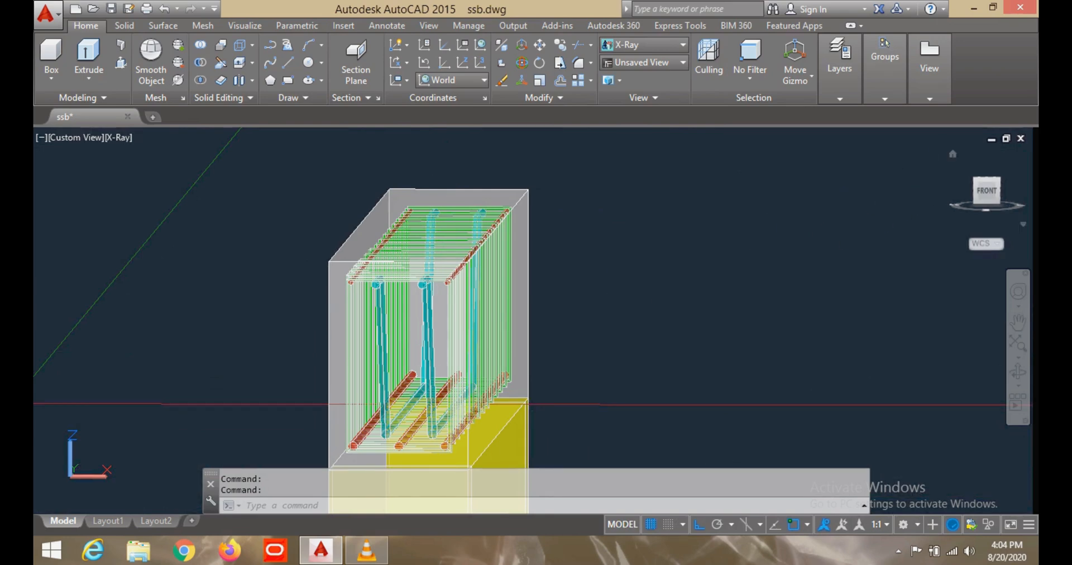
{"action": "left_click", "coordinate": [987, 191]}
{"action": "scroll", "coordinate": [707, 253], "scroll_direction": "up", "scroll_amount": 2}
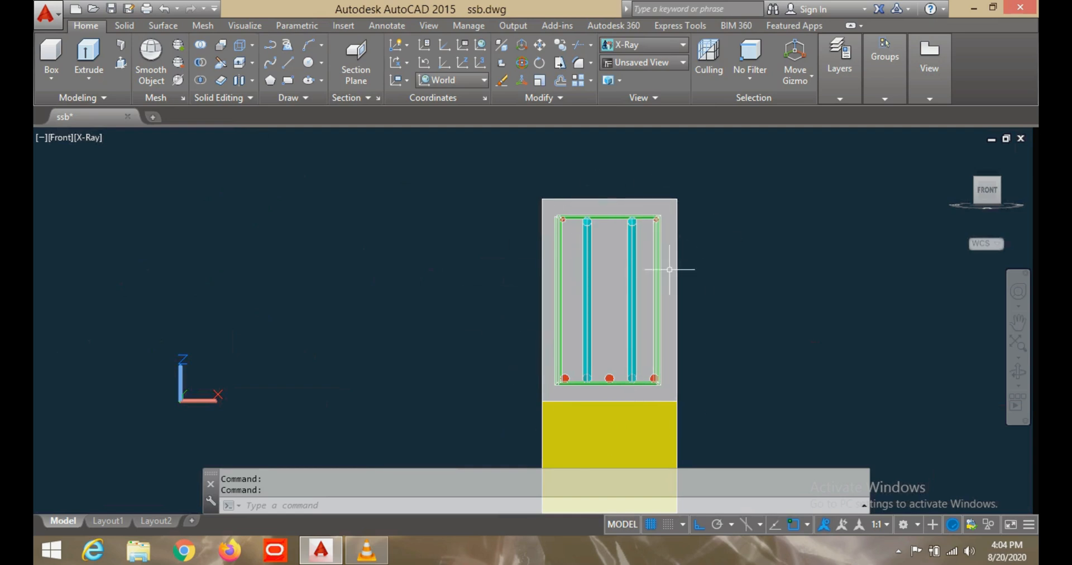
{"action": "mouse_move", "coordinate": [737, 247]}
{"action": "middle_mouse_down", "text": "shift"}
{"action": "mouse_move", "coordinate": [659, 291]}
{"action": "mouse_move", "coordinate": [563, 268]}
{"action": "middle_mouse_up", "text": "shift"}
{"action": "scroll", "coordinate": [561, 268], "scroll_direction": "down", "scroll_amount": 2}
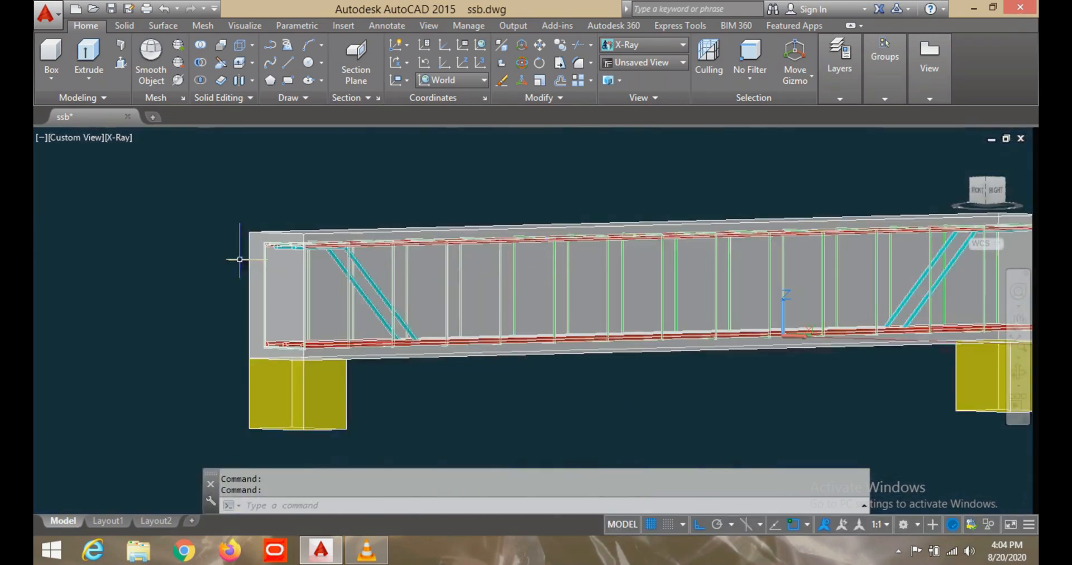
{"action": "scroll", "coordinate": [190, 228], "scroll_direction": "up", "scroll_amount": 3}
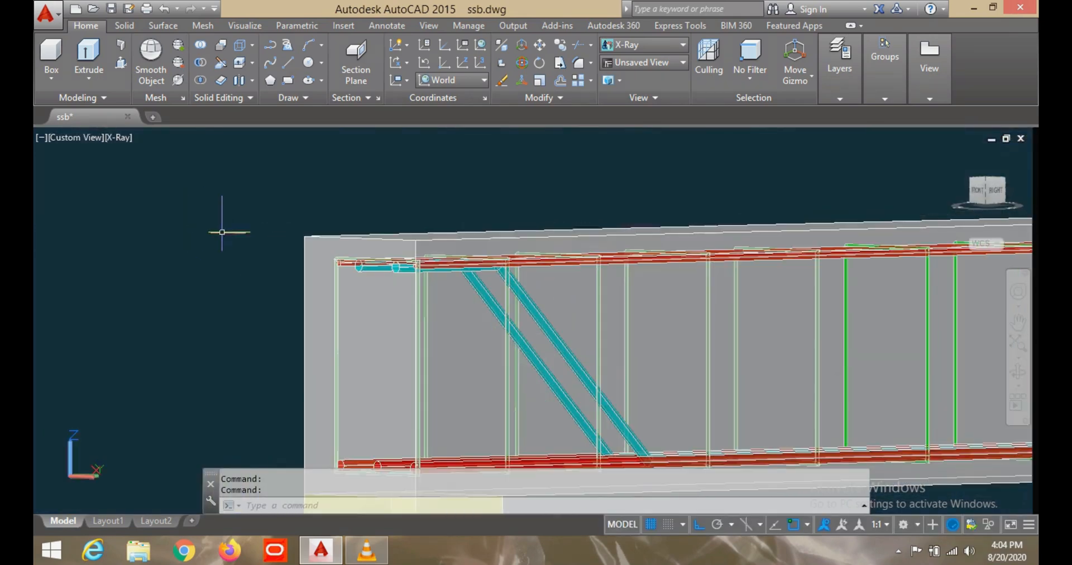
{"action": "right_click", "coordinate": [316, 244]}
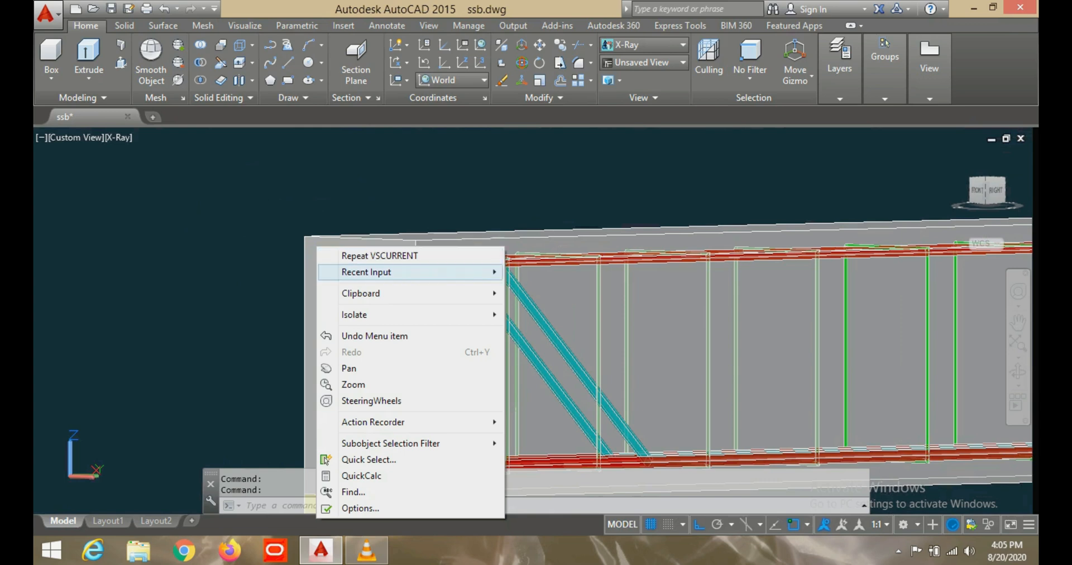
{"action": "mouse_move", "coordinate": [363, 315]}
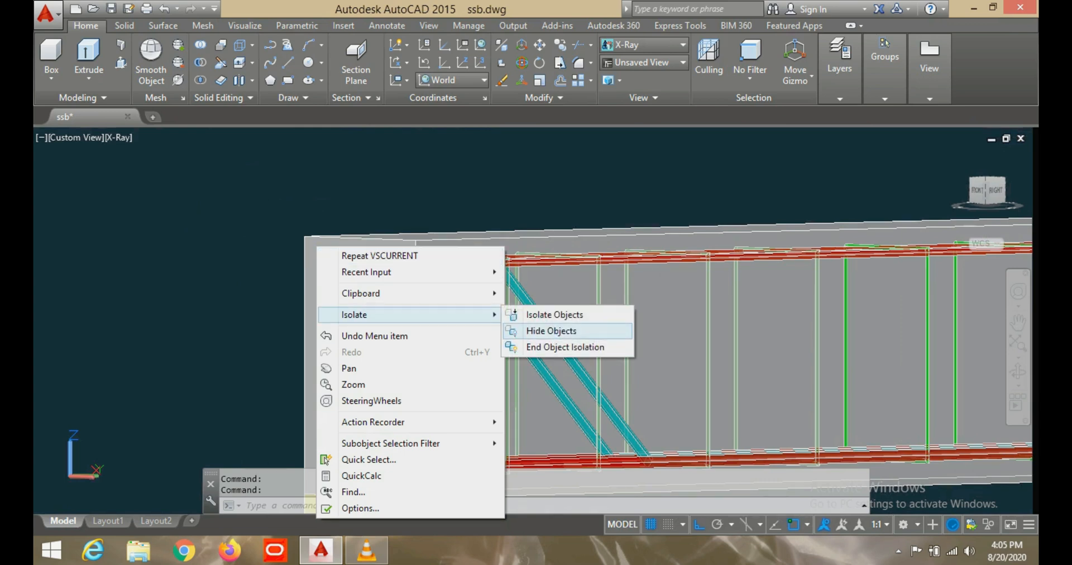
{"action": "left_click", "coordinate": [551, 330]}
{"action": "key", "text": "Escape"}
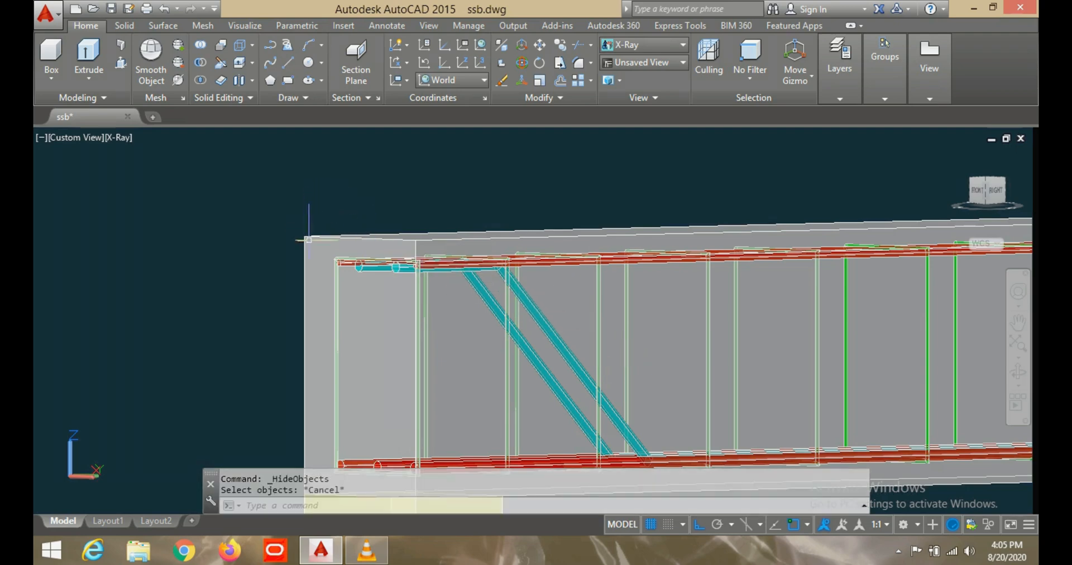
- Hide the concrete beam solid, leaving the reinforcement cage and the supports displayed
{"action": "left_click", "coordinate": [309, 240]}
{"action": "right_click", "coordinate": [309, 240]}
{"action": "mouse_move", "coordinate": [363, 246]}
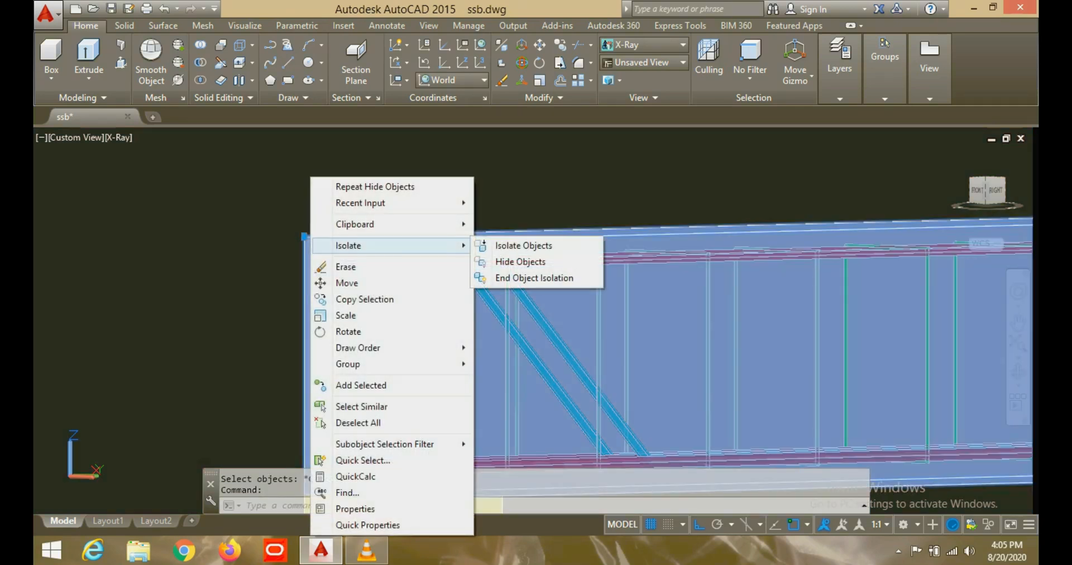
{"action": "left_click", "coordinate": [520, 262]}
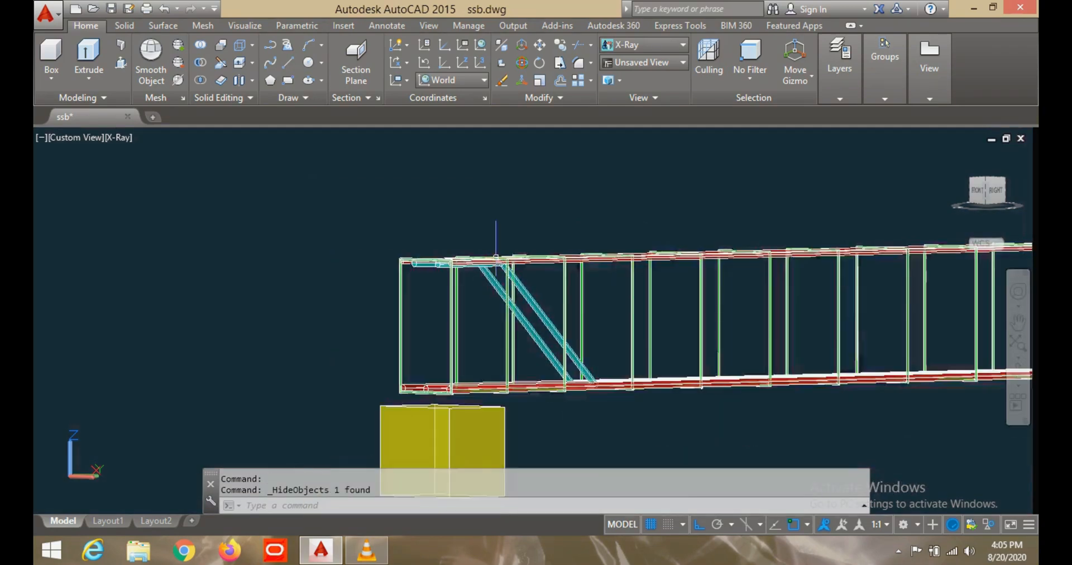
{"action": "scroll", "coordinate": [496, 257], "scroll_direction": "down", "scroll_amount": 5}
{"action": "scroll", "coordinate": [555, 318], "scroll_direction": "up", "scroll_amount": 3}
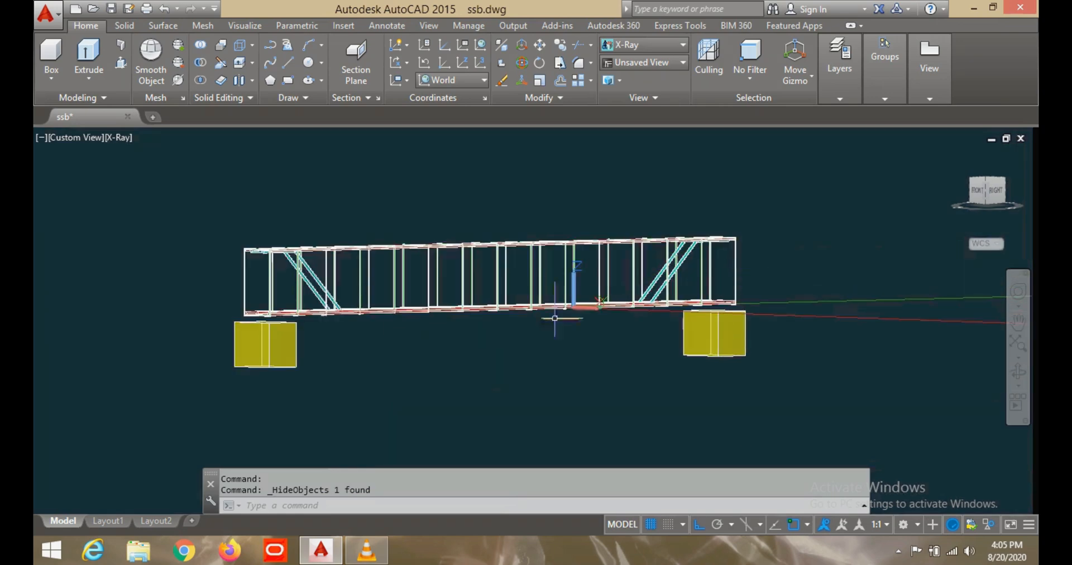
- View the exposed reinforcement cage and its supports in the Right view
{"action": "middle_click_drag", "start_coordinate": [388, 332], "coordinate": [313, 320], "text": "shift"}
{"action": "scroll", "coordinate": [309, 318], "scroll_direction": "up", "scroll_amount": 3}
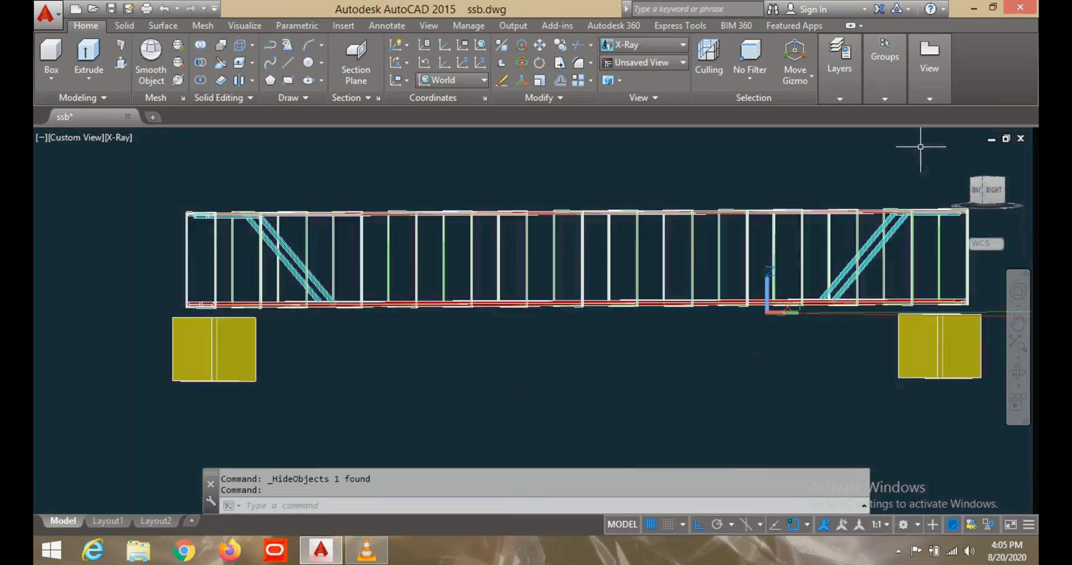
{"action": "left_click", "coordinate": [993, 191]}
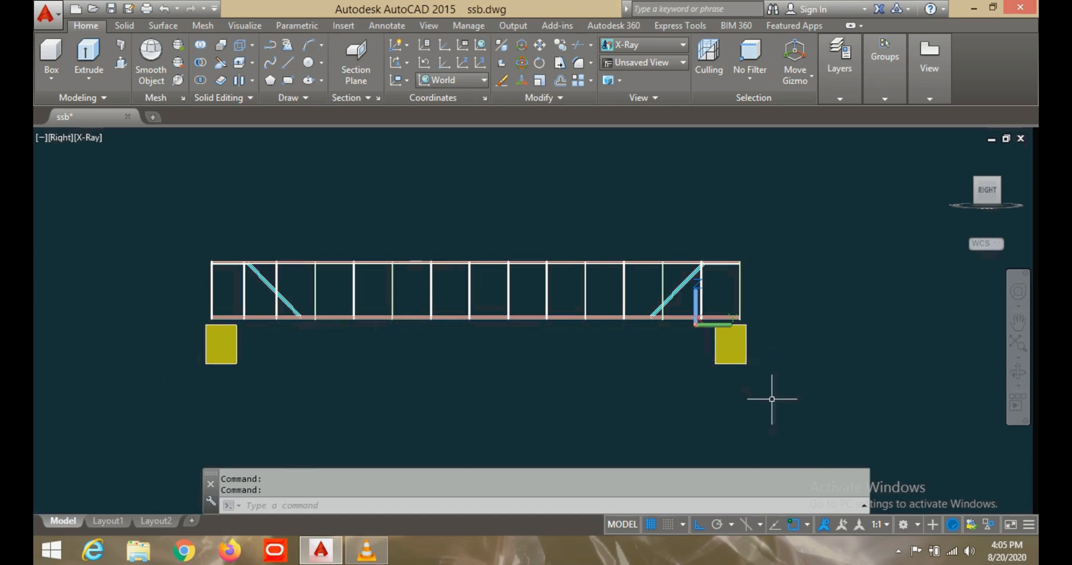
{"action": "mouse_move", "coordinate": [787, 410]}
{"action": "left_mouse_down"}
{"action": "mouse_move", "coordinate": [502, 359]}
{"action": "mouse_move", "coordinate": [211, 364]}
{"action": "left_mouse_up"}
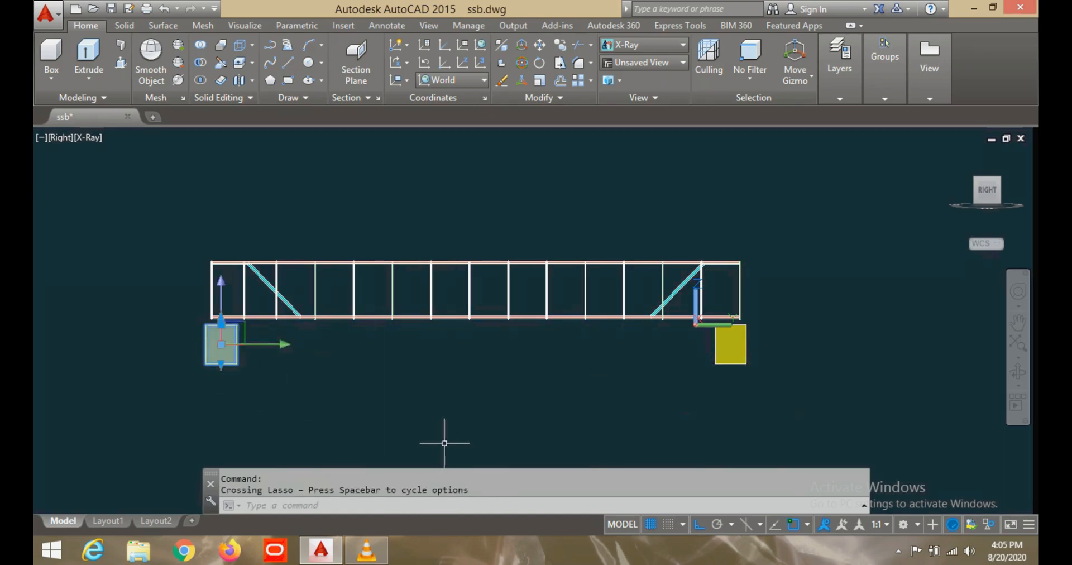
{"action": "key", "text": "Escape"}
- Examine the main bars, bent-up bars and stirrups of the exposed cage from oblique 3D angles
{"action": "middle_click_drag", "start_coordinate": [233, 376], "coordinate": [302, 390], "text": "shift"}
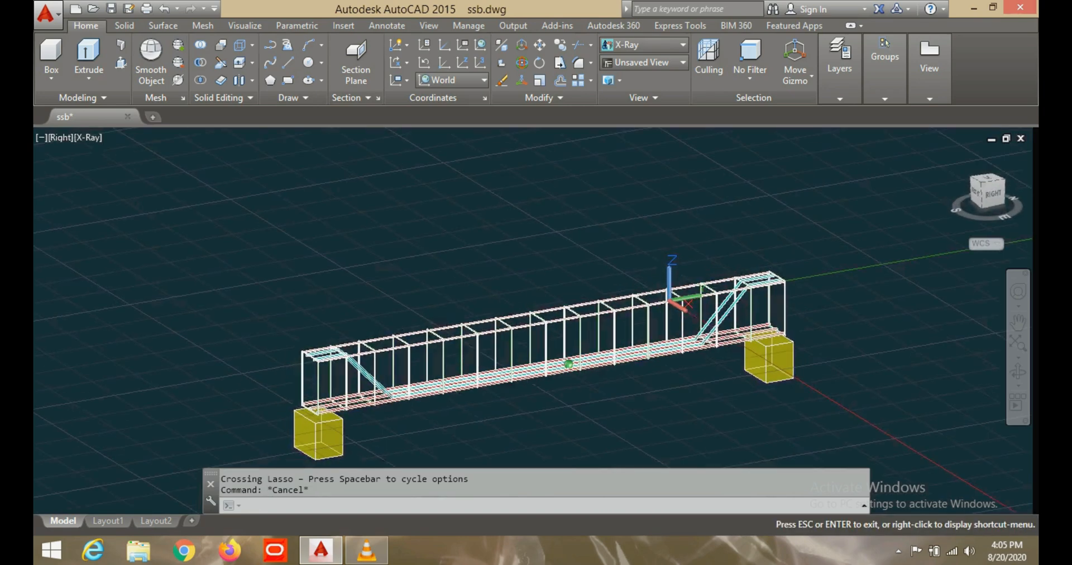
{"action": "scroll", "coordinate": [302, 389], "scroll_direction": "up", "scroll_amount": 7}
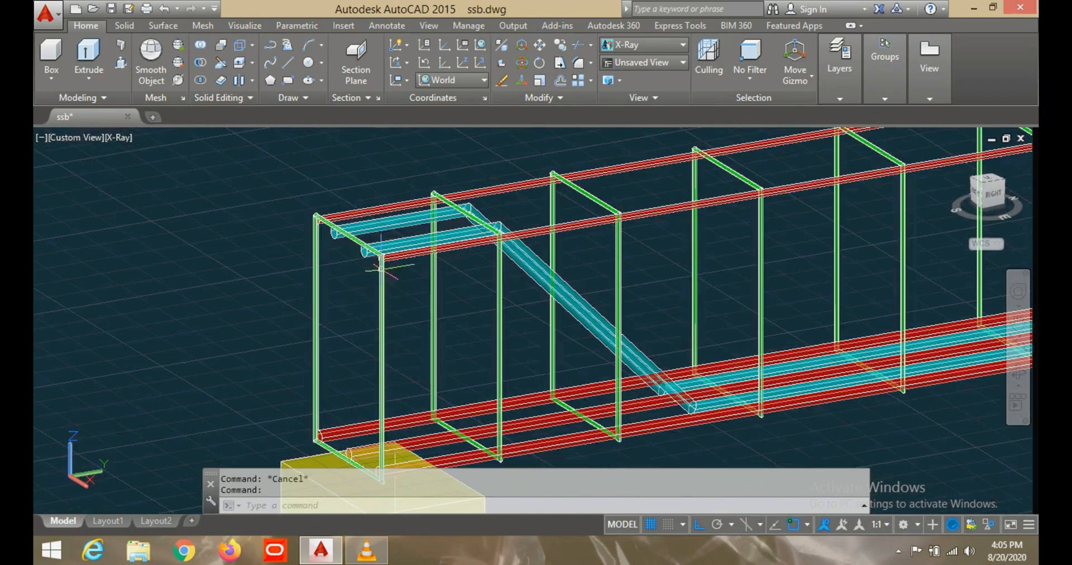
{"action": "scroll", "coordinate": [377, 285], "scroll_direction": "down", "scroll_amount": 4}
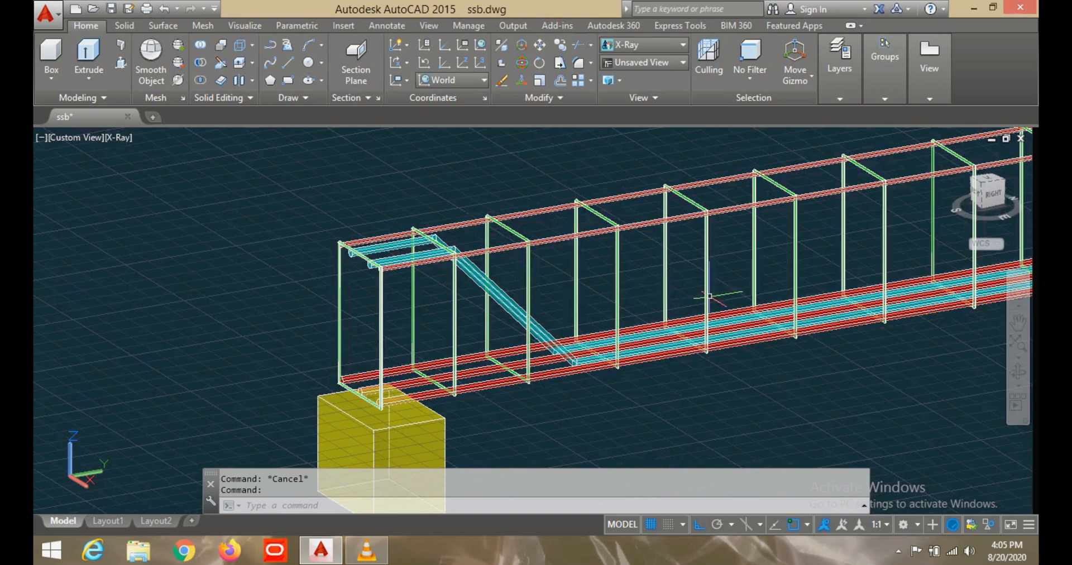
{"action": "middle_click_drag", "start_coordinate": [717, 287], "coordinate": [458, 311]}
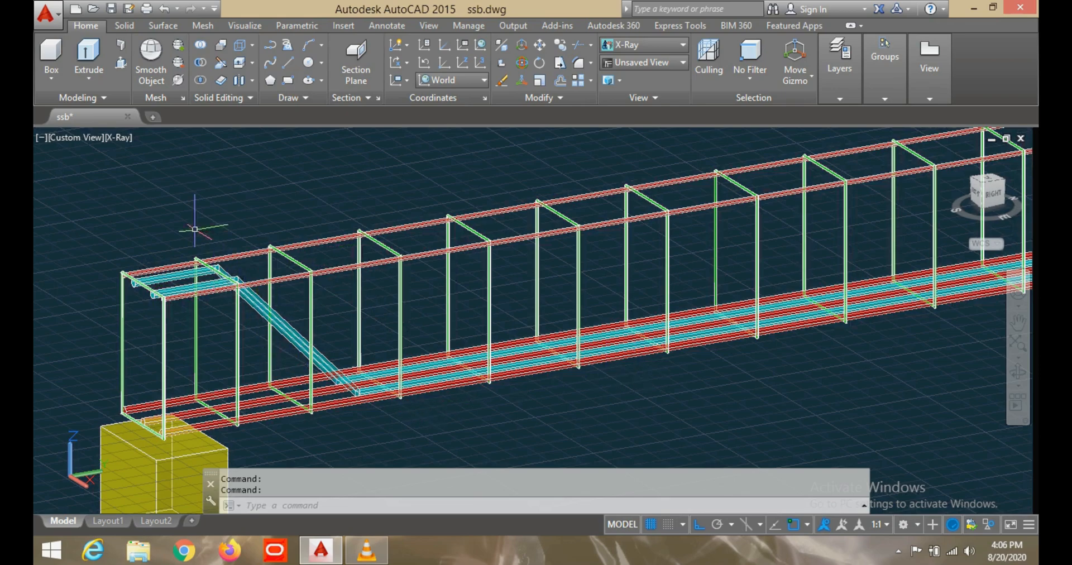
{"action": "scroll", "coordinate": [193, 278], "scroll_direction": "up", "scroll_amount": 3}
{"action": "middle_click_drag", "start_coordinate": [195, 310], "coordinate": [222, 325], "text": "shift"}
{"action": "scroll", "coordinate": [227, 321], "scroll_direction": "down", "scroll_amount": 4}
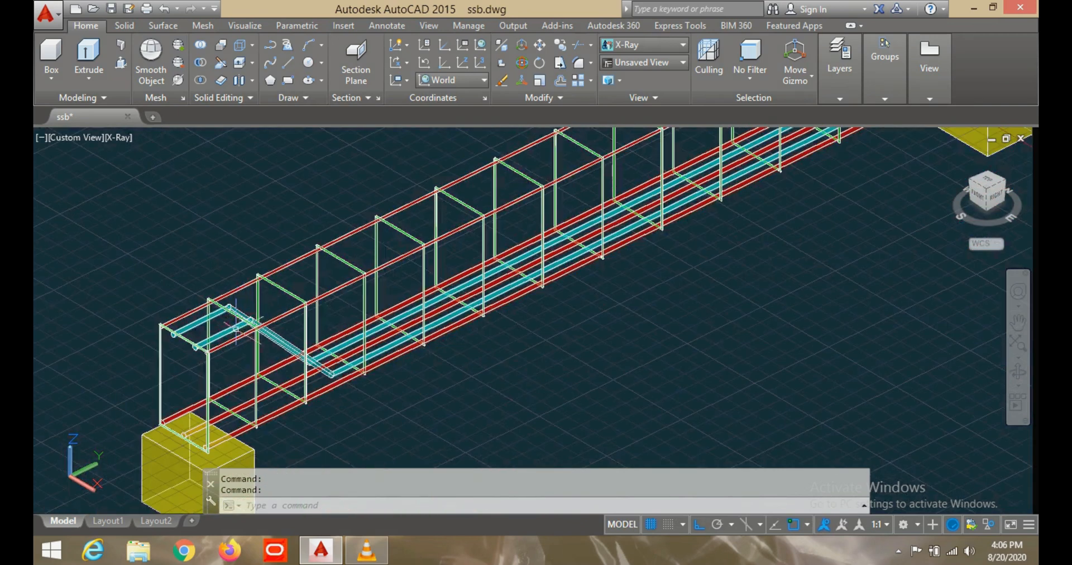
{"action": "scroll", "coordinate": [236, 328], "scroll_direction": "up", "scroll_amount": 2}
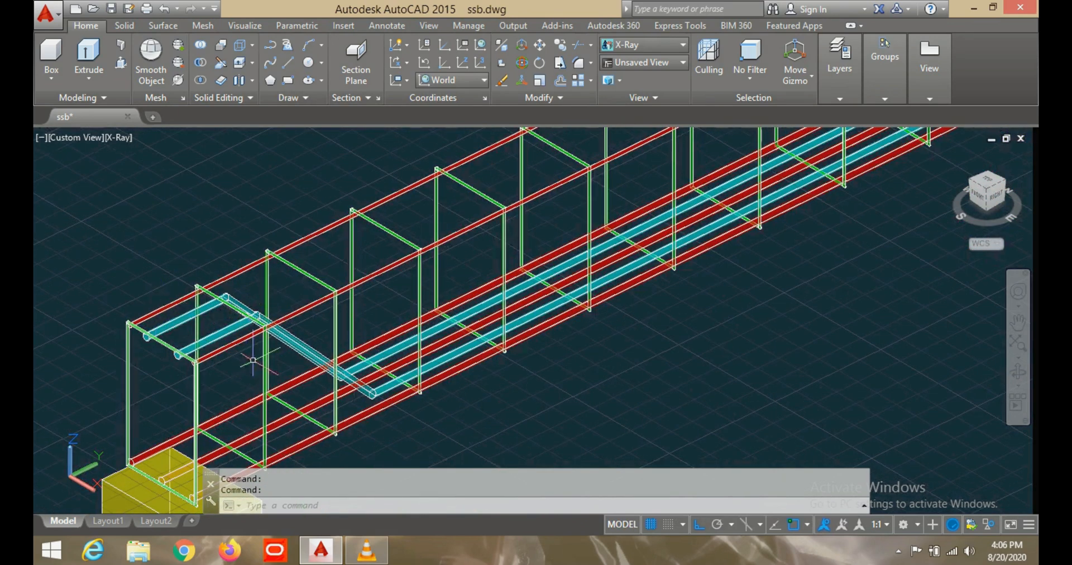
- Examine the exposed cage's bottom bars, bent-up bars and stirrups along the full span between both supports
{"action": "middle_click_drag", "start_coordinate": [252, 357], "coordinate": [273, 316]}
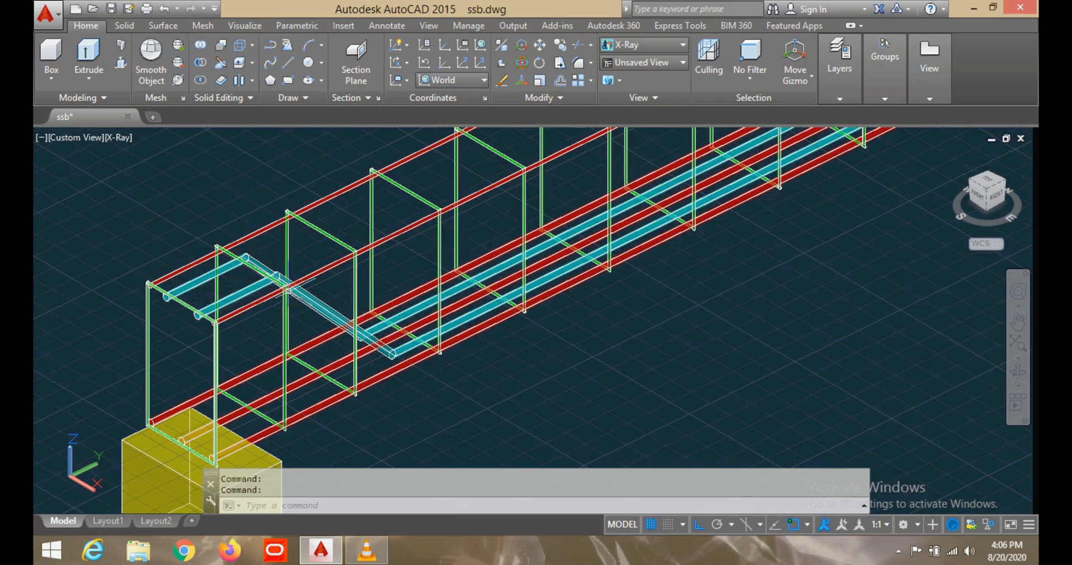
{"action": "scroll", "coordinate": [439, 349], "scroll_direction": "down", "scroll_amount": 2}
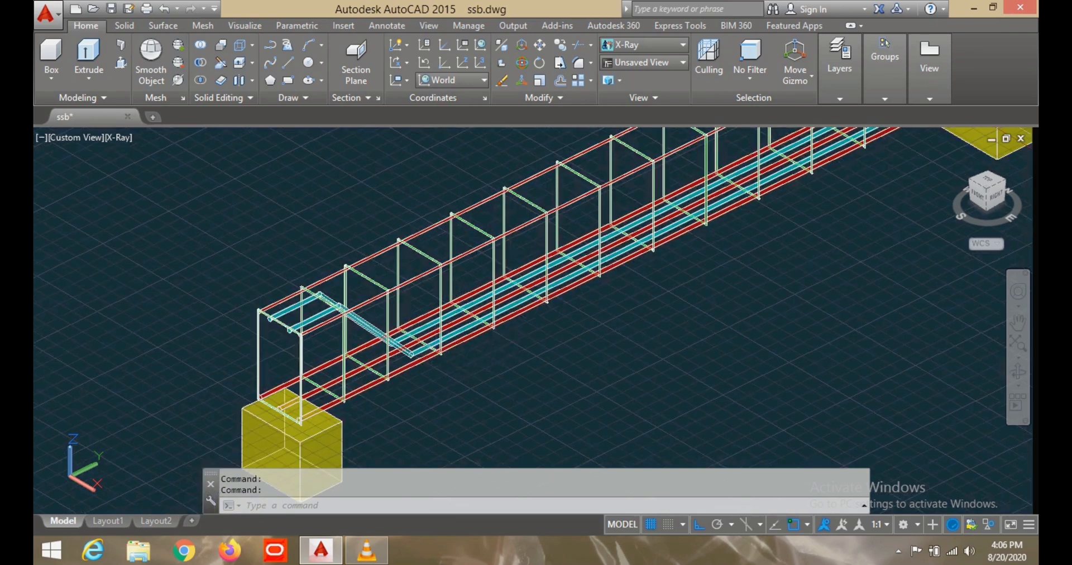
{"action": "middle_click_drag", "start_coordinate": [433, 358], "coordinate": [234, 434]}
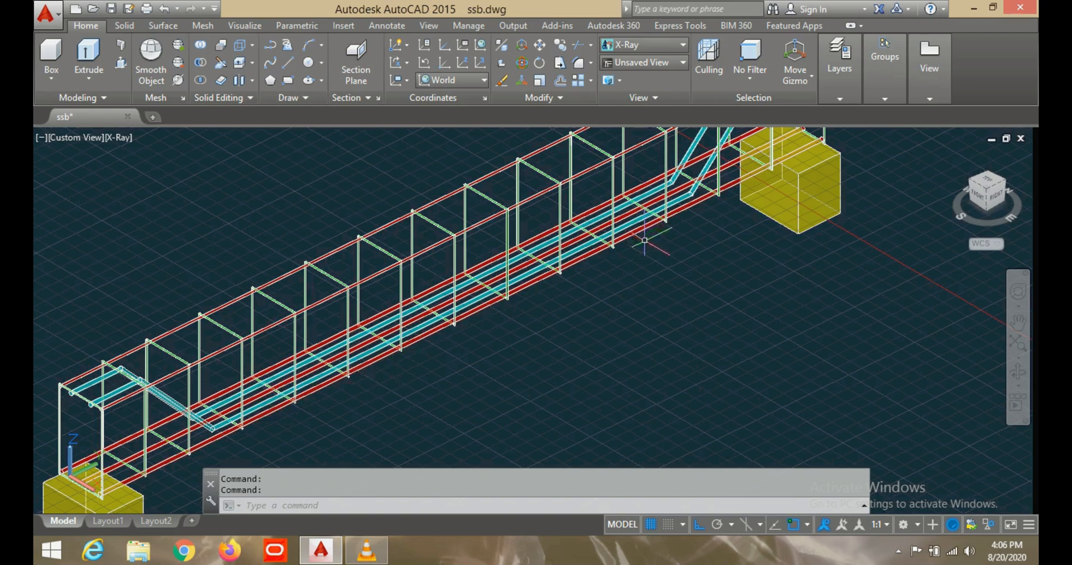
{"action": "middle_click_drag", "start_coordinate": [689, 227], "coordinate": [667, 281]}
{"action": "scroll", "coordinate": [389, 321], "scroll_direction": "down", "scroll_amount": 3}
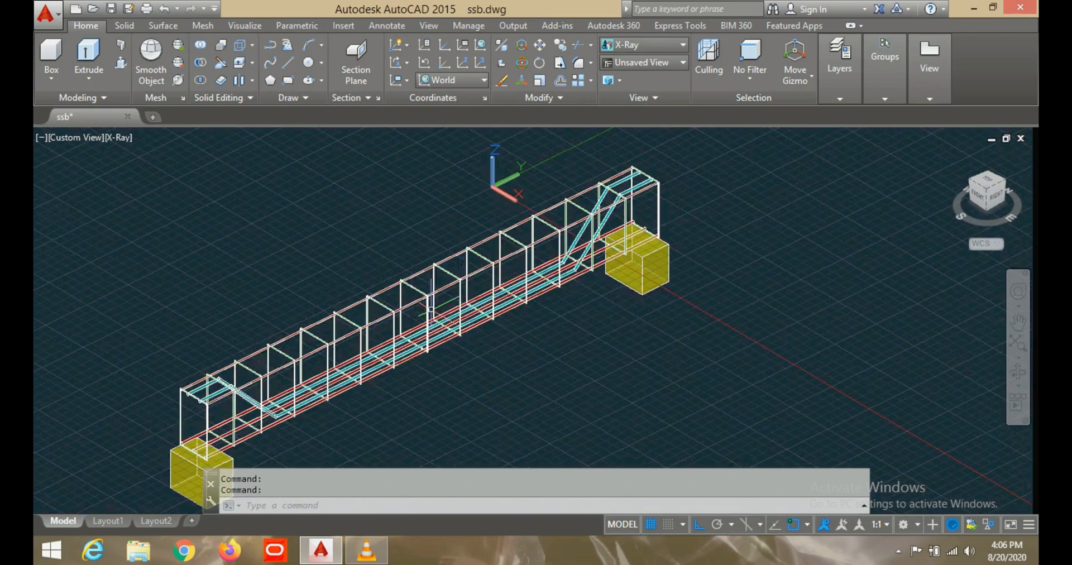
{"action": "scroll", "coordinate": [394, 324], "scroll_direction": "up", "scroll_amount": 3}
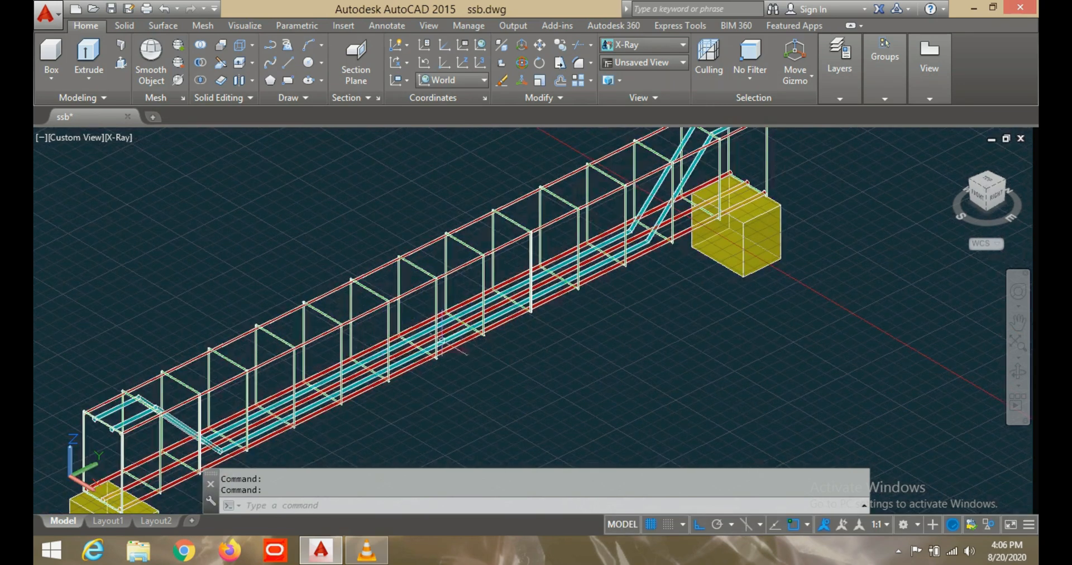
{"action": "scroll", "coordinate": [424, 341], "scroll_direction": "down", "scroll_amount": 3}
{"action": "scroll", "coordinate": [262, 385], "scroll_direction": "up", "scroll_amount": 3}
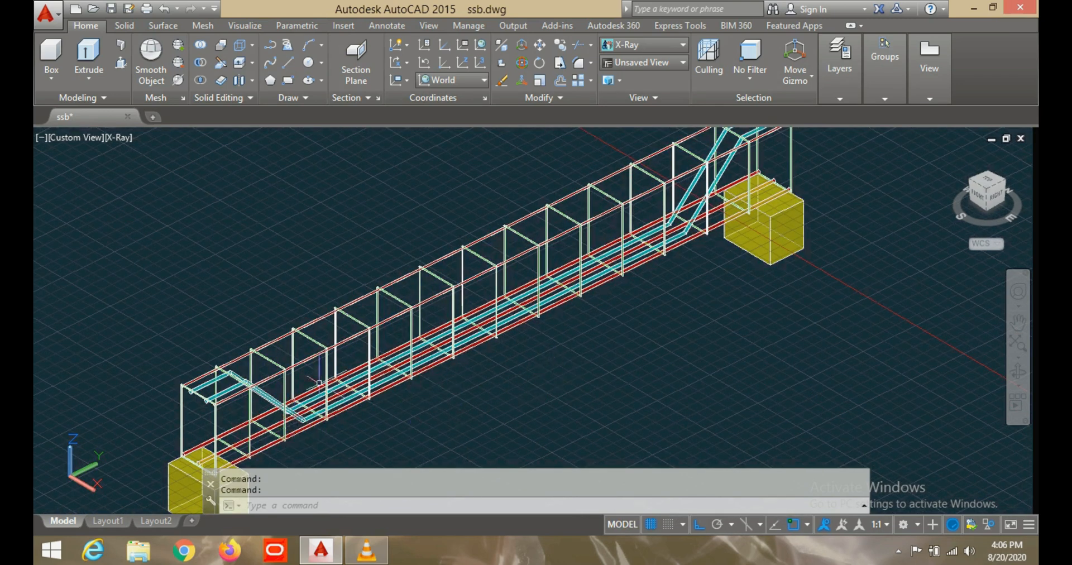
{"action": "middle_click_drag", "start_coordinate": [782, 157], "coordinate": [779, 195]}
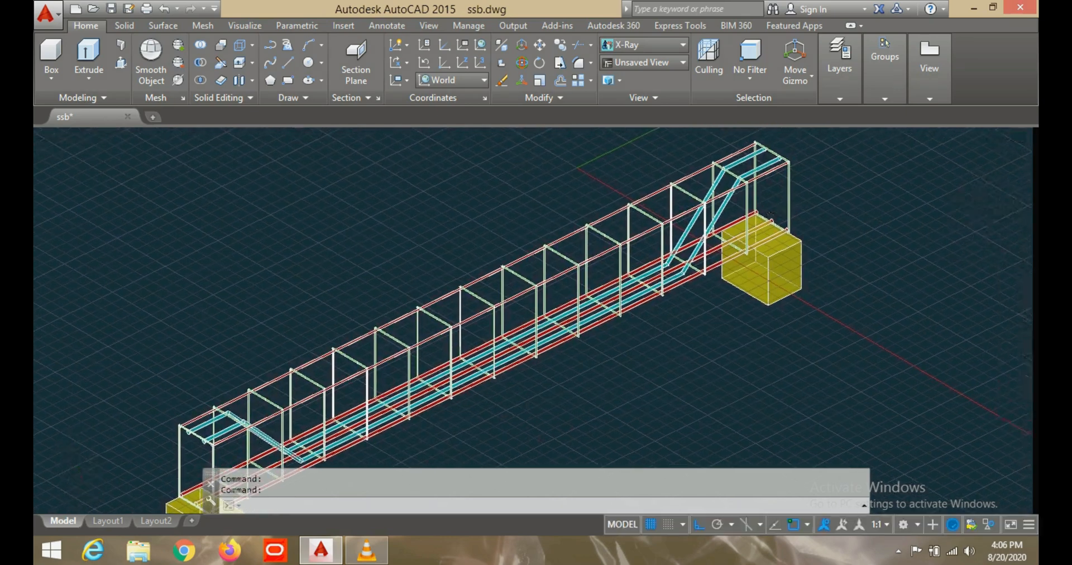
- Inspect the cage from an oblique right-side angle, focusing on the bent-up bars and stirrups near the far support
{"action": "middle_click_drag", "start_coordinate": [649, 284], "coordinate": [578, 292], "text": "shift"}
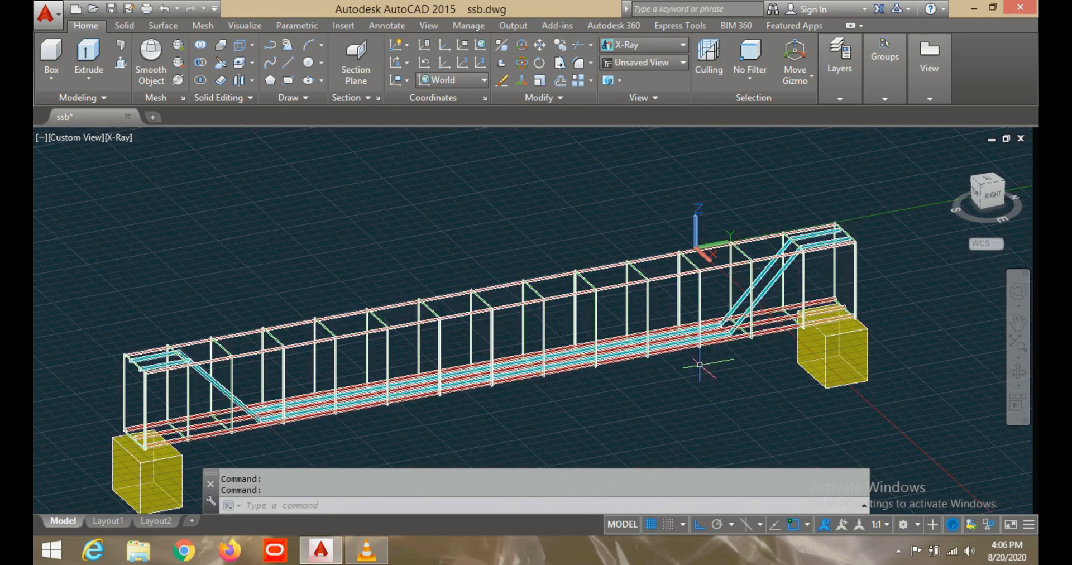
{"action": "middle_click_drag", "start_coordinate": [584, 346], "coordinate": [601, 301]}
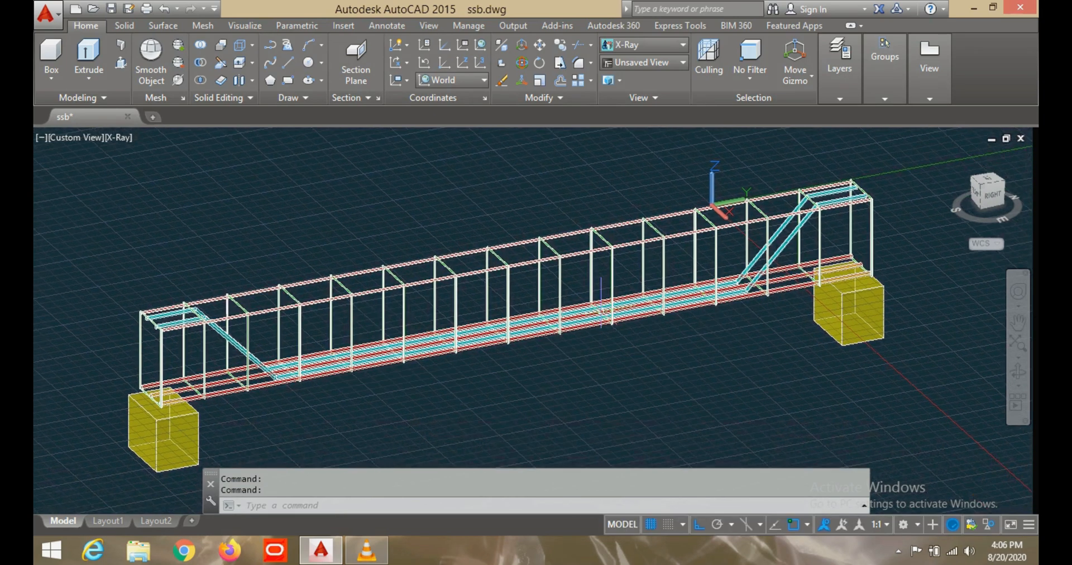
{"action": "scroll", "coordinate": [790, 221], "scroll_direction": "up", "scroll_amount": 2}
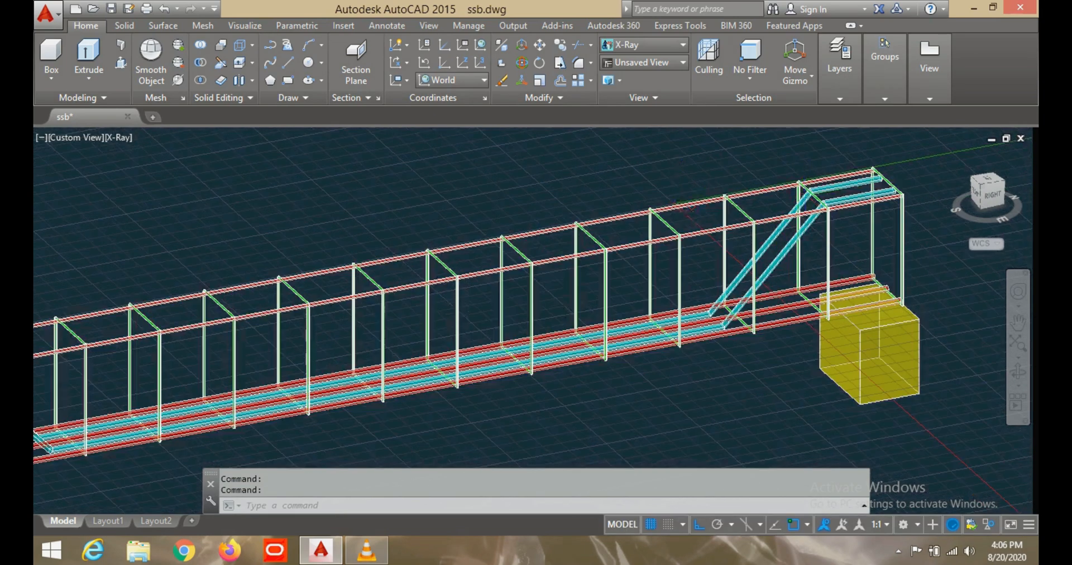
{"action": "scroll", "coordinate": [847, 168], "scroll_direction": "down", "scroll_amount": 2}
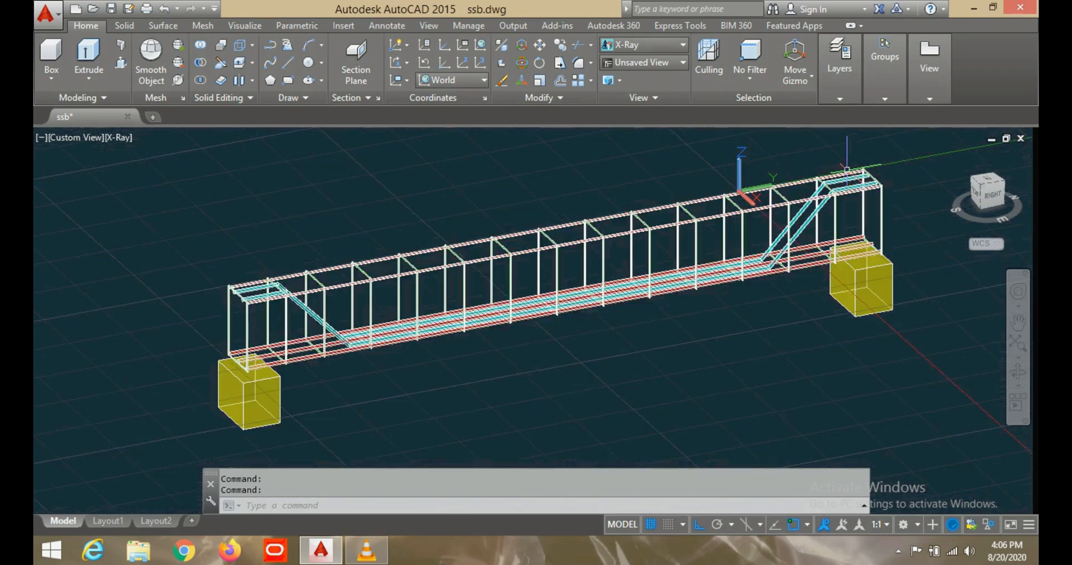
{"action": "scroll", "coordinate": [849, 182], "scroll_direction": "up", "scroll_amount": 3}
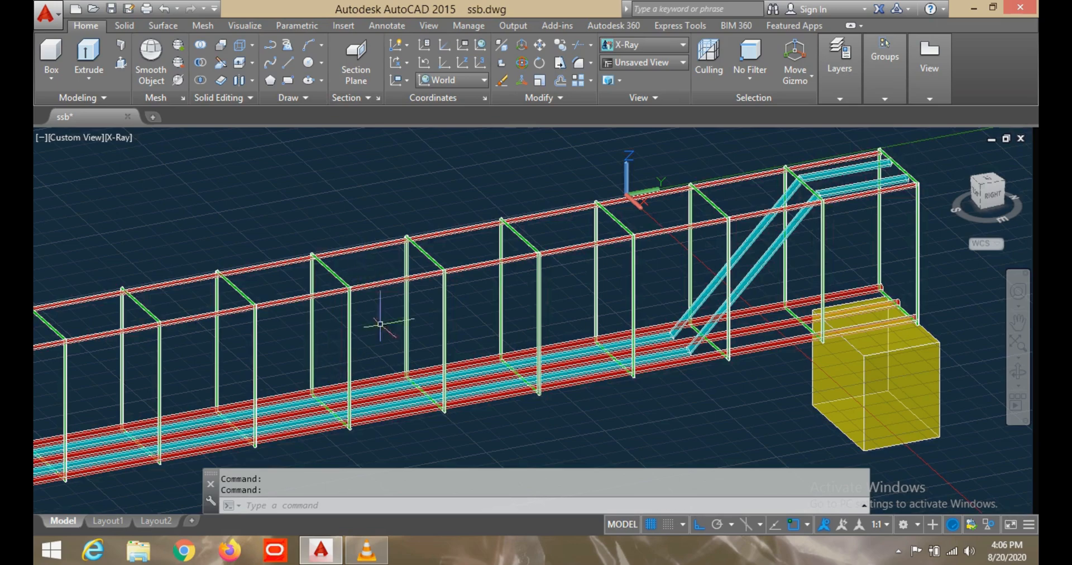
{"action": "scroll", "coordinate": [394, 386], "scroll_direction": "down", "scroll_amount": 1}
{"action": "scroll", "coordinate": [394, 387], "scroll_direction": "up", "scroll_amount": 3}
{"action": "middle_click_drag", "start_coordinate": [540, 295], "coordinate": [532, 350], "text": "shift"}
{"action": "scroll", "coordinate": [395, 356], "scroll_direction": "down", "scroll_amount": 2}
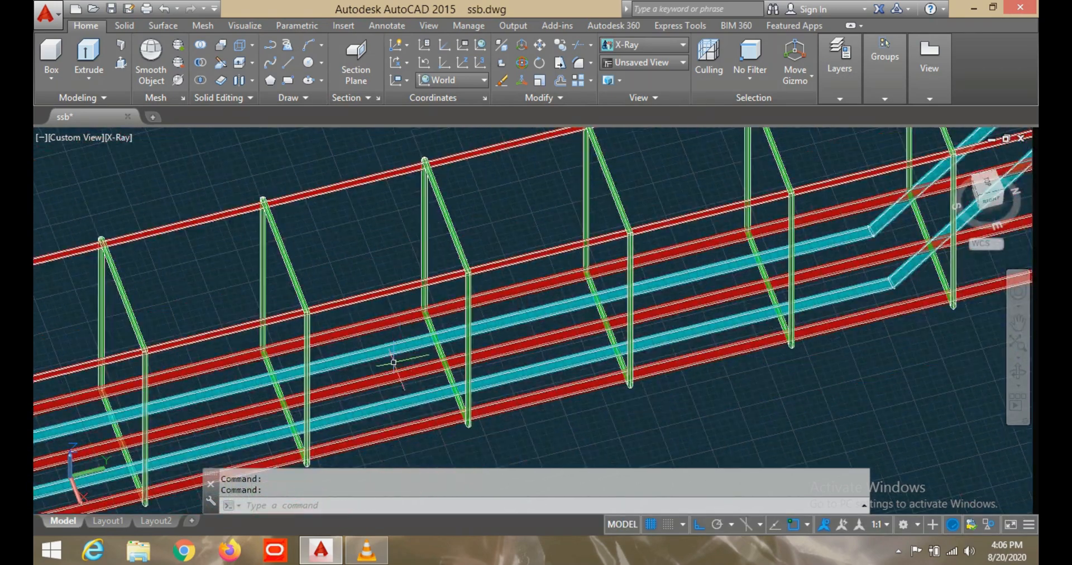
- Examine the bottom bar layout from above, swing around to the cage's opposite side, and set the Left view
{"action": "scroll", "coordinate": [395, 385], "scroll_direction": "down", "scroll_amount": 2}
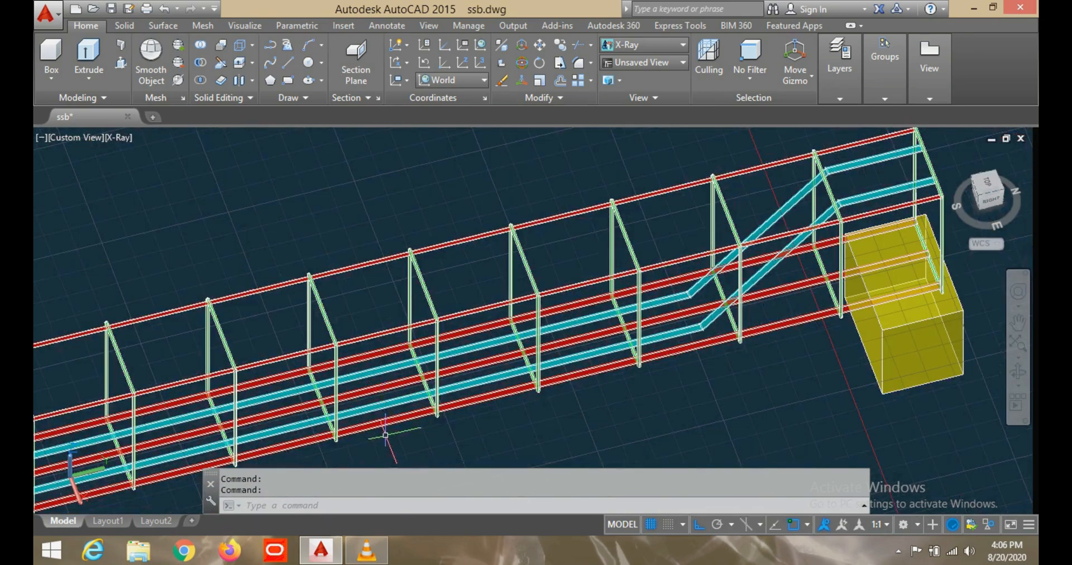
{"action": "middle_click_drag", "start_coordinate": [391, 441], "coordinate": [445, 386]}
{"action": "middle_click_drag", "start_coordinate": [371, 391], "coordinate": [430, 313], "text": "shift"}
{"action": "scroll", "coordinate": [430, 313], "scroll_direction": "down", "scroll_amount": 2}
{"action": "middle_click_drag", "start_coordinate": [302, 364], "coordinate": [598, 356], "text": "shift"}
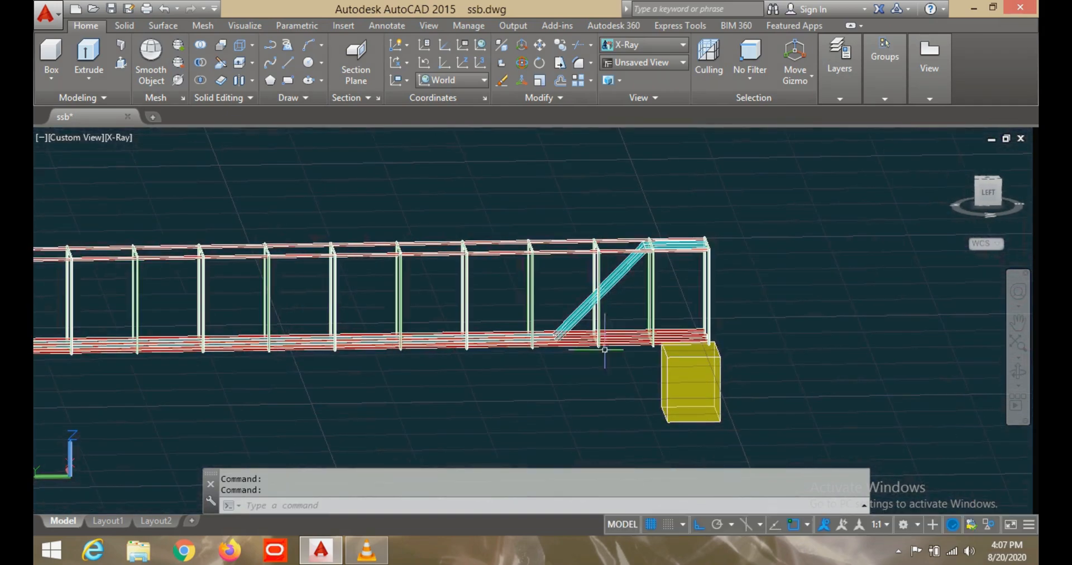
{"action": "left_click", "coordinate": [988, 192]}
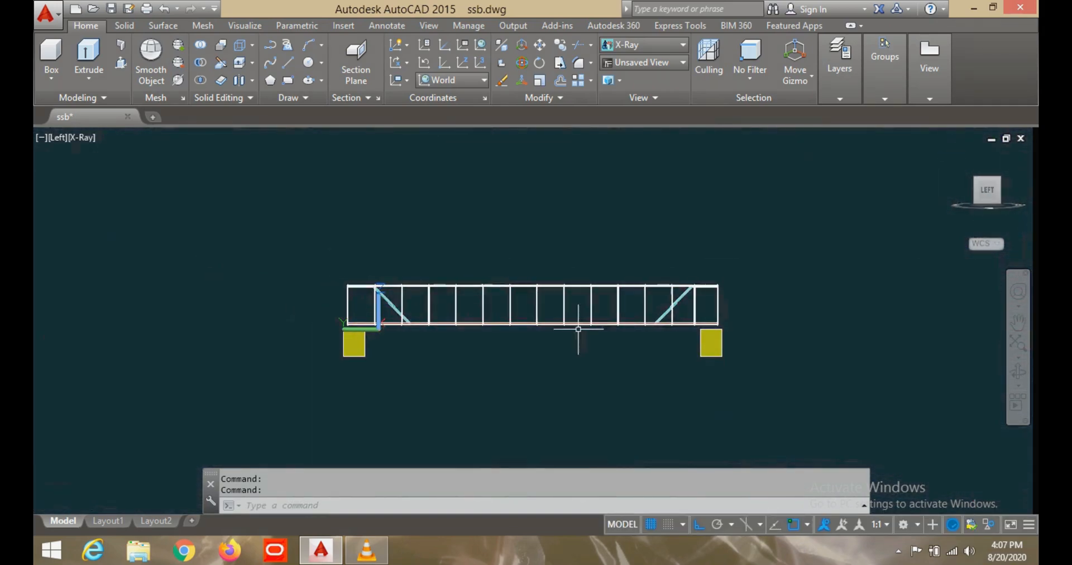
- End object isolation to bring the concrete beam solid back around the reinforcement
{"action": "right_click", "coordinate": [567, 244]}
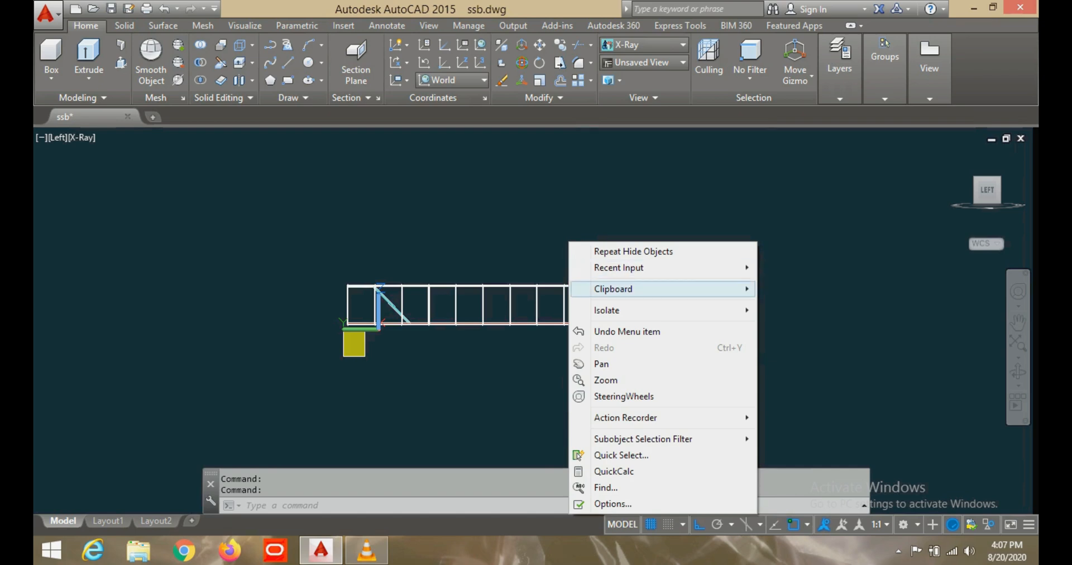
{"action": "mouse_move", "coordinate": [608, 310]}
{"action": "left_click", "coordinate": [818, 343]}
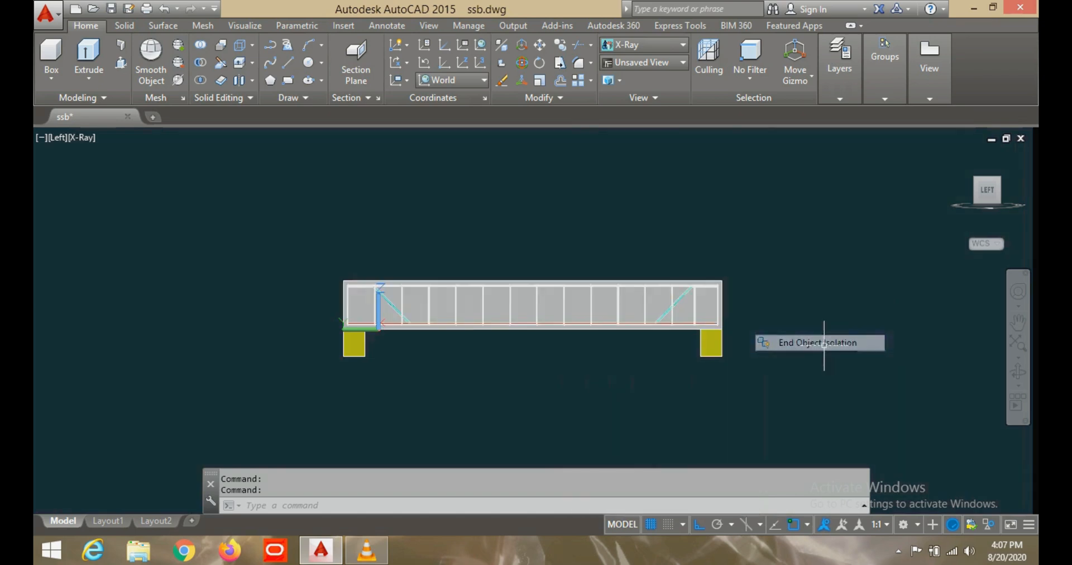
{"action": "scroll", "coordinate": [522, 347], "scroll_direction": "up", "scroll_amount": 3}
{"action": "scroll", "coordinate": [522, 347], "scroll_direction": "down", "scroll_amount": 4}
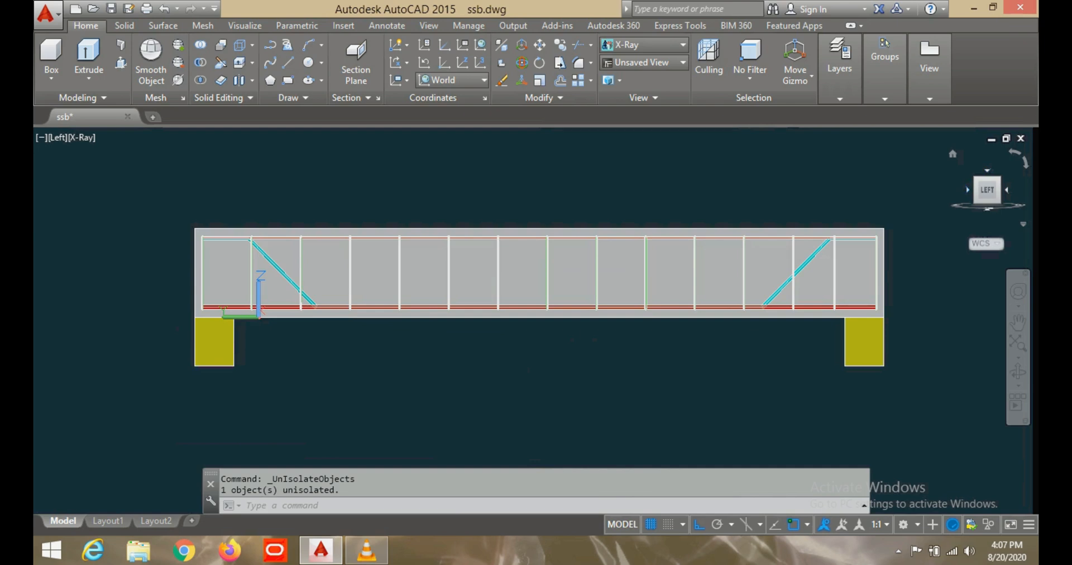
- Inspect the beam's cross-section, stirrup outline and bar positions in the Back view
{"action": "left_click", "coordinate": [968, 190]}
{"action": "scroll", "coordinate": [603, 306], "scroll_direction": "up", "scroll_amount": 6}
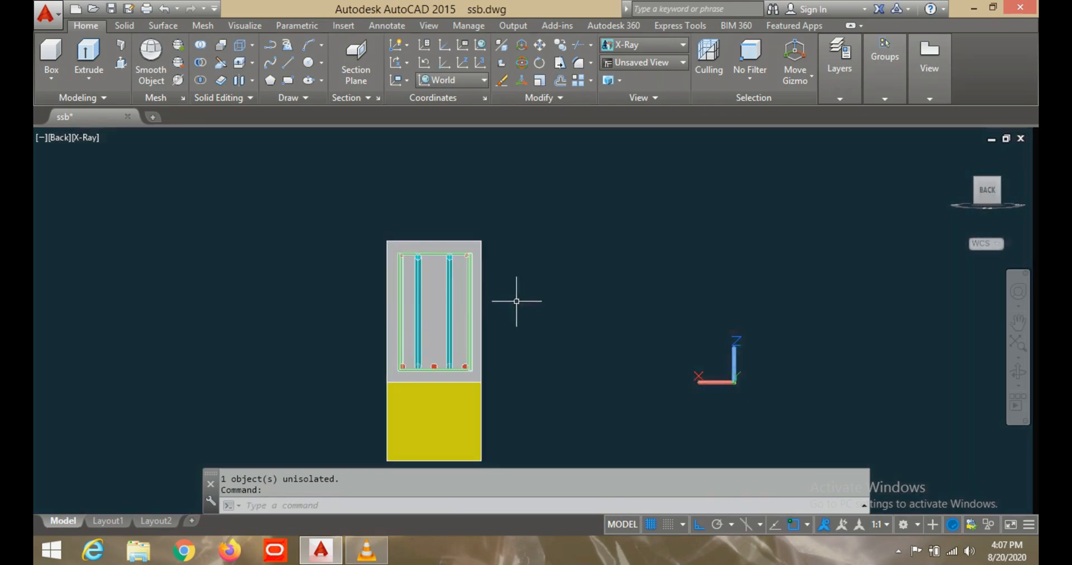
{"action": "scroll", "coordinate": [444, 282], "scroll_direction": "up", "scroll_amount": 3}
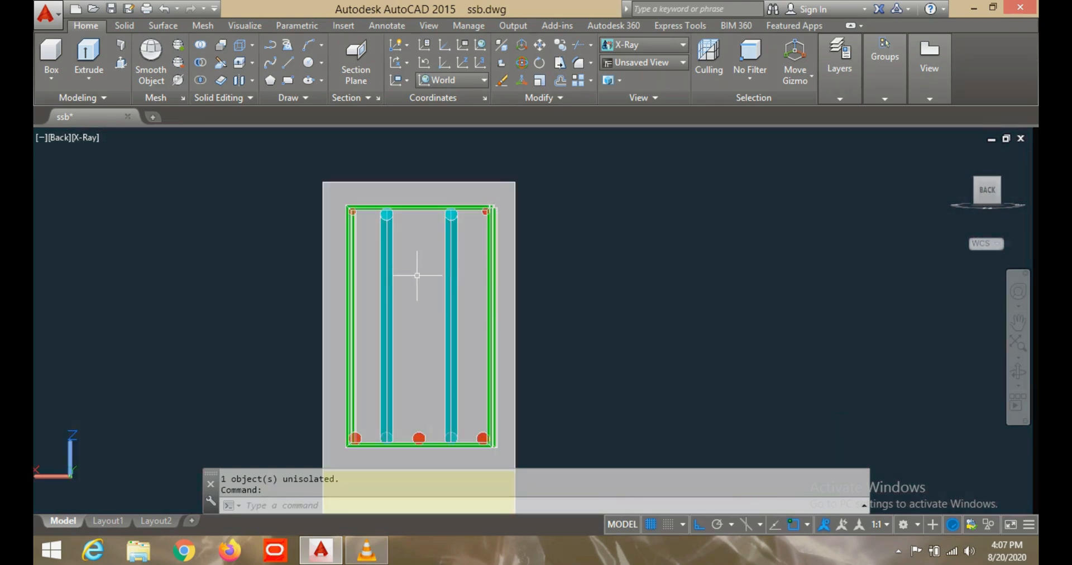
{"action": "scroll", "coordinate": [429, 275], "scroll_direction": "down", "scroll_amount": 2}
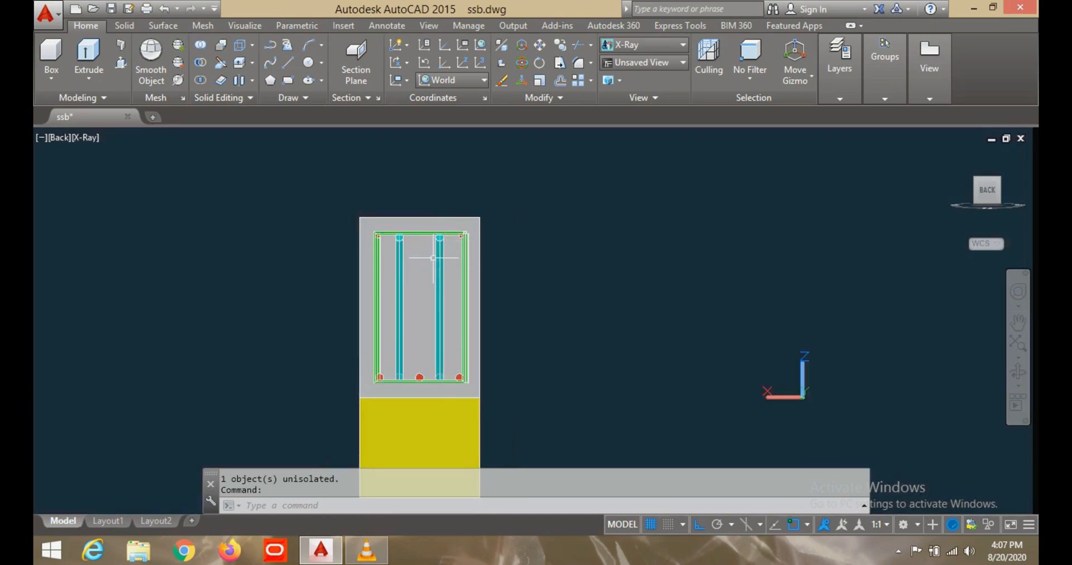
- Examine the top bars and bent-up bars at the beam's near end from an oblique back-left angle
{"action": "middle_click_drag", "start_coordinate": [463, 340], "coordinate": [346, 356], "text": "shift"}
{"action": "middle_click_drag", "start_coordinate": [673, 284], "coordinate": [672, 287], "text": "shift"}
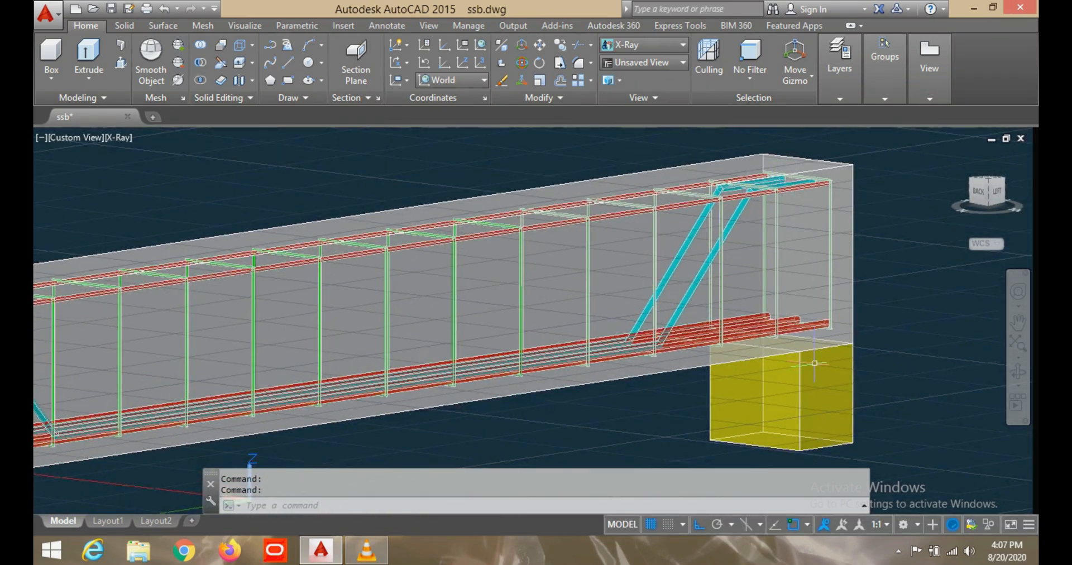
{"action": "scroll", "coordinate": [389, 265], "scroll_direction": "down", "scroll_amount": 5}
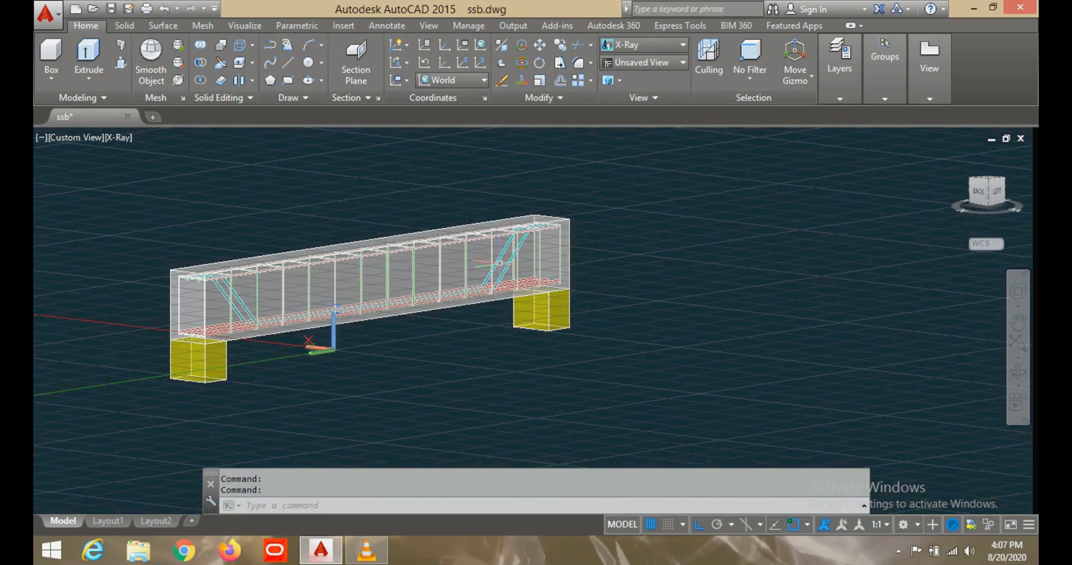
{"action": "scroll", "coordinate": [209, 264], "scroll_direction": "up", "scroll_amount": 6}
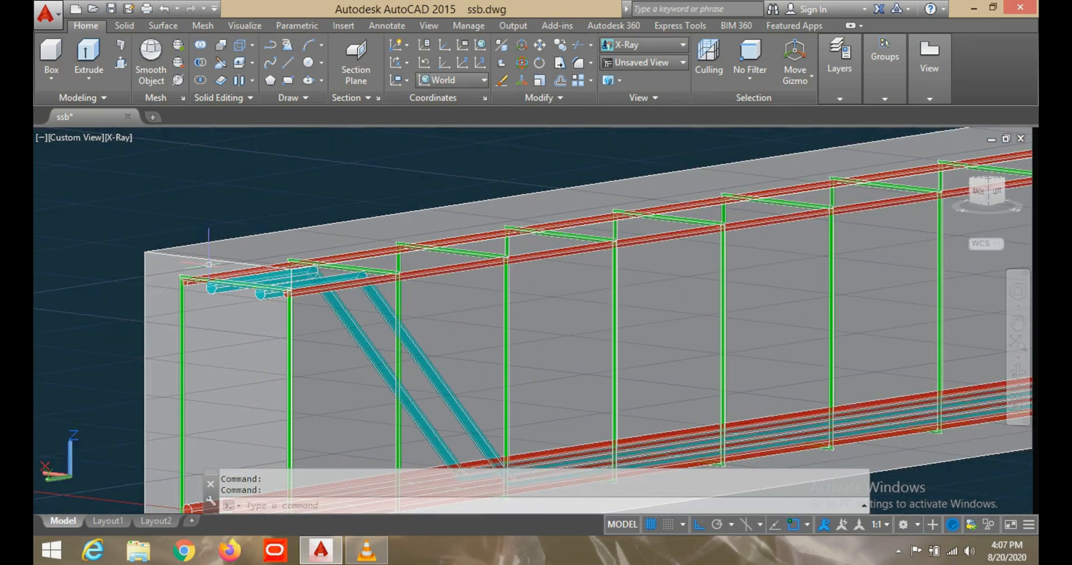
{"action": "scroll", "coordinate": [225, 290], "scroll_direction": "up", "scroll_amount": 3}
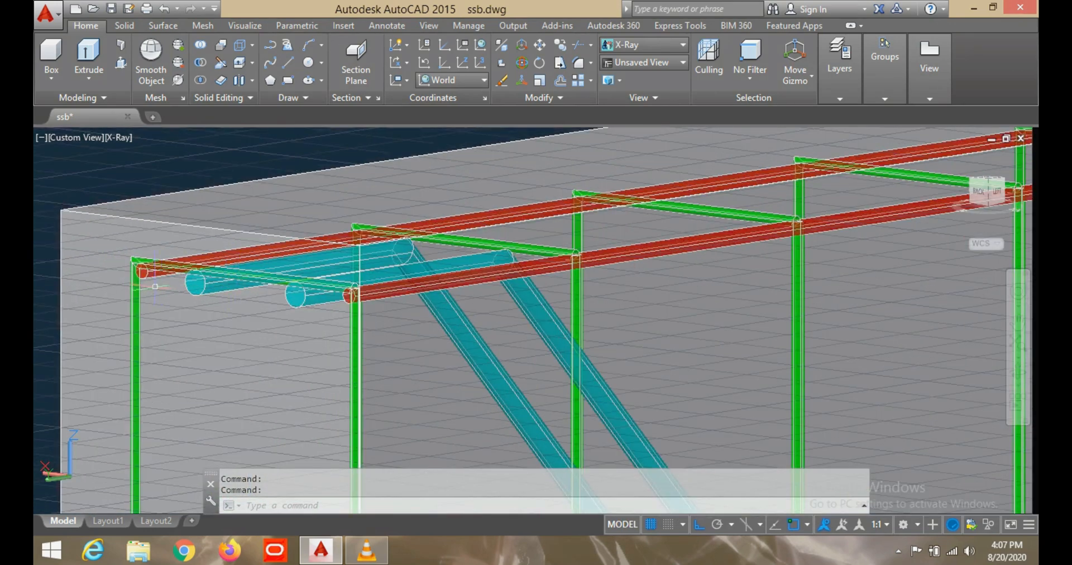
{"action": "scroll", "coordinate": [336, 302], "scroll_direction": "down", "scroll_amount": 4}
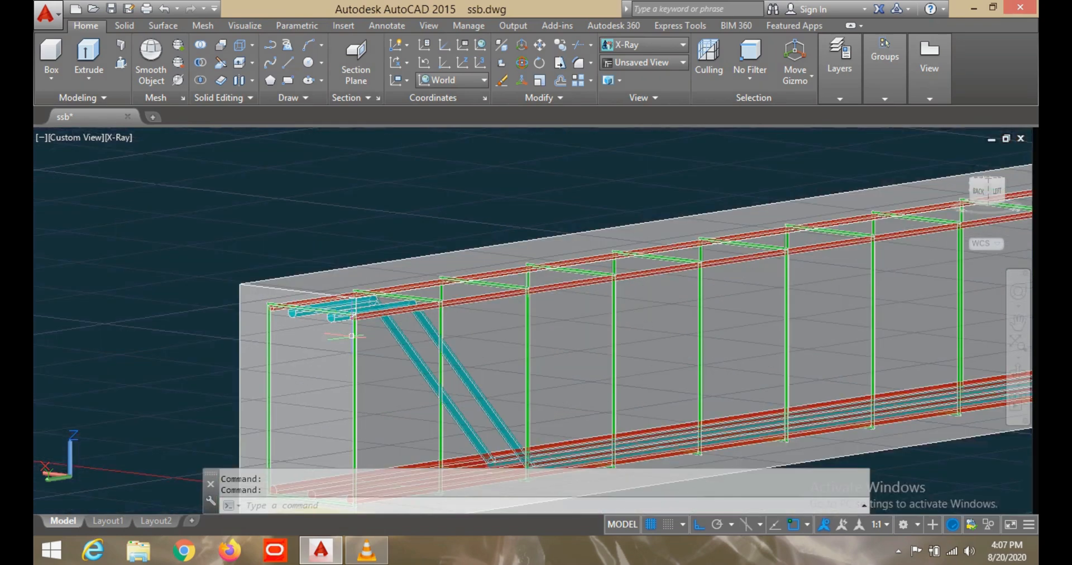
- Inspect the bottom main bars and the end stirrup above the near support
{"action": "middle_click_drag", "start_coordinate": [350, 338], "coordinate": [352, 304]}
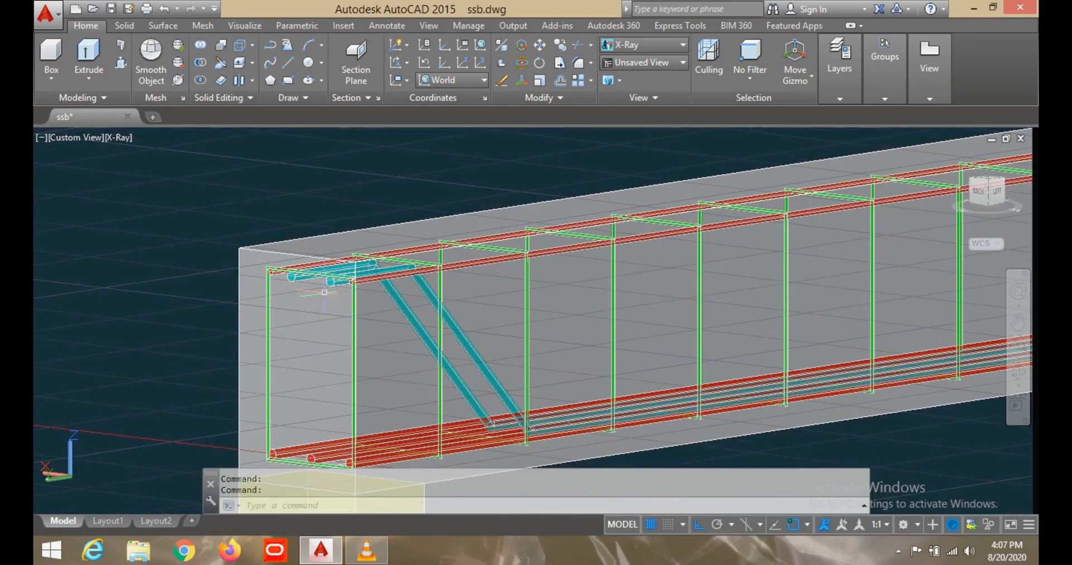
{"action": "scroll", "coordinate": [334, 414], "scroll_direction": "up", "scroll_amount": 2}
{"action": "middle_click_drag", "start_coordinate": [315, 420], "coordinate": [355, 306]}
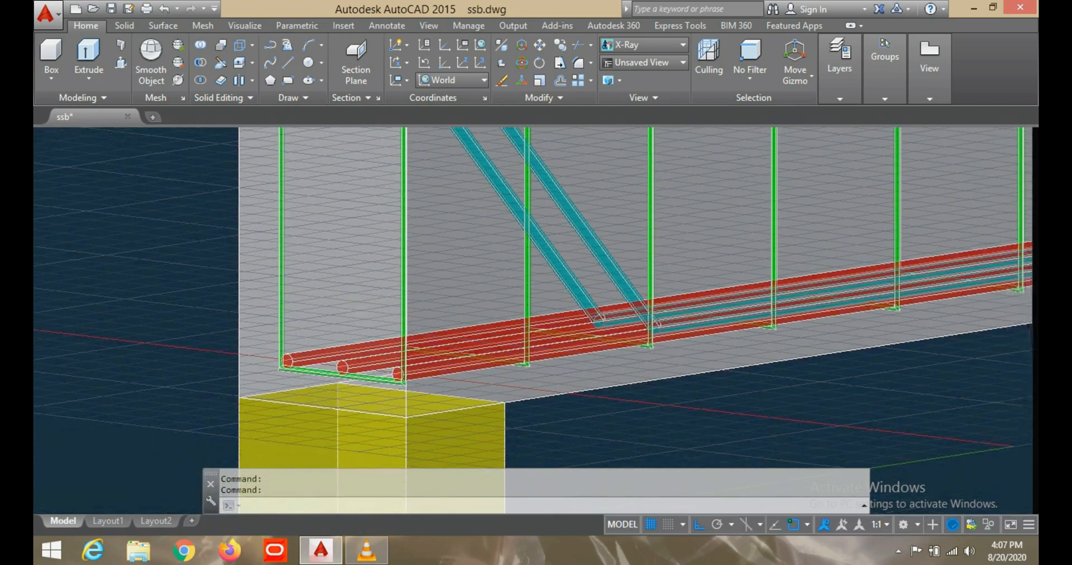
{"action": "scroll", "coordinate": [326, 373], "scroll_direction": "down", "scroll_amount": 3}
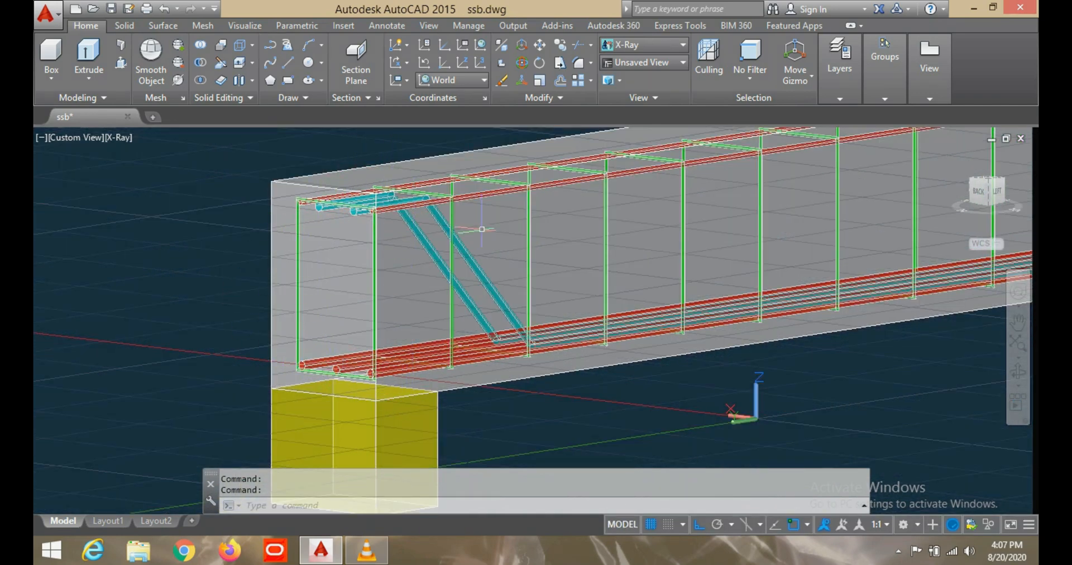
- View the whole X-ray beam with its reinforcement and both supports from an oblique left-side angle
{"action": "scroll", "coordinate": [553, 341], "scroll_direction": "down", "scroll_amount": 6}
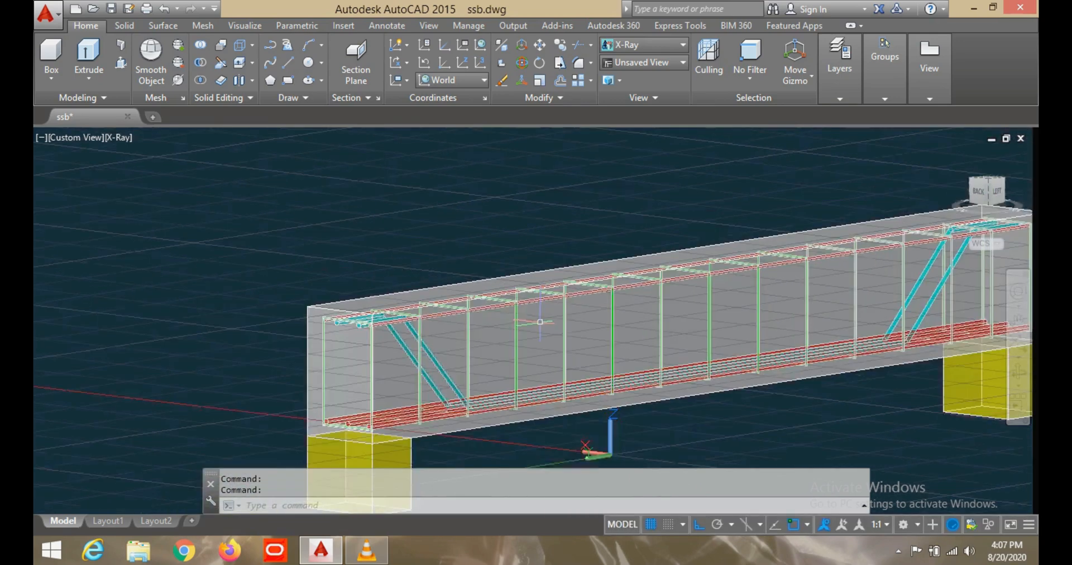
{"action": "scroll", "coordinate": [561, 316], "scroll_direction": "up", "scroll_amount": 2}
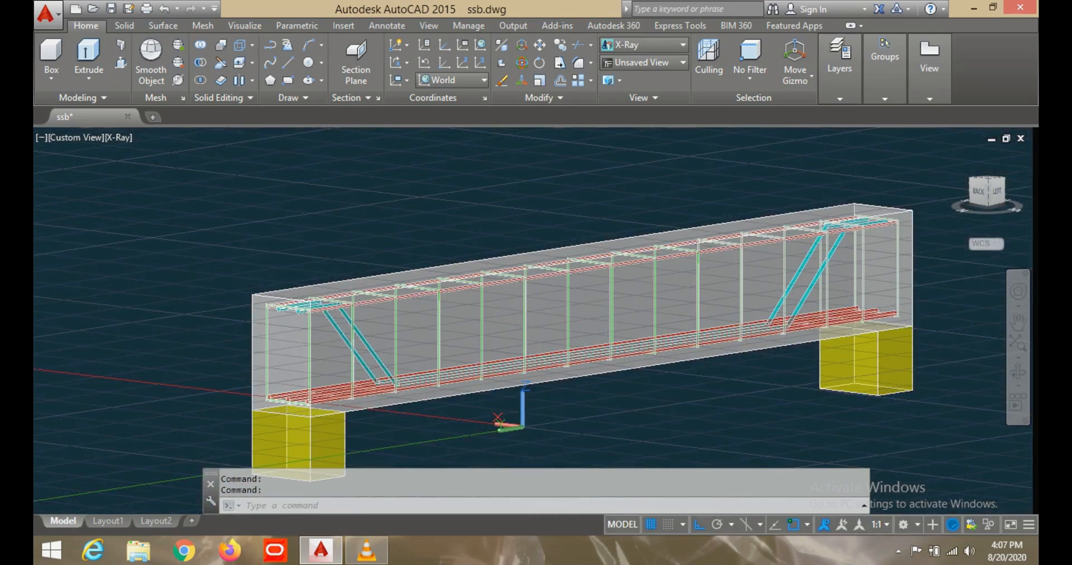
{"action": "middle_click_drag", "start_coordinate": [605, 335], "coordinate": [626, 302], "text": "shift"}
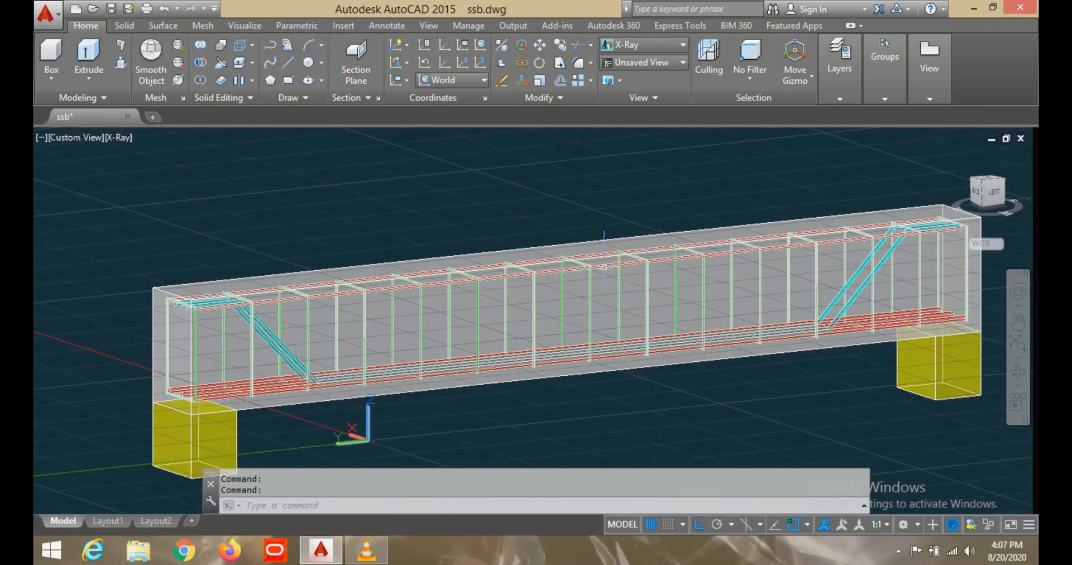
{"action": "middle_click_drag", "start_coordinate": [604, 267], "coordinate": [584, 251]}
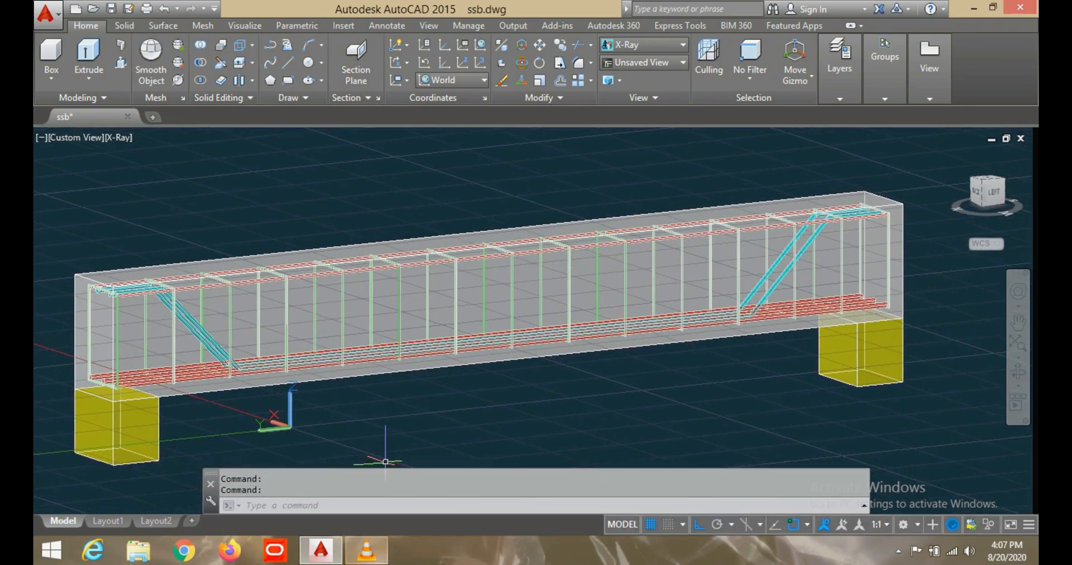